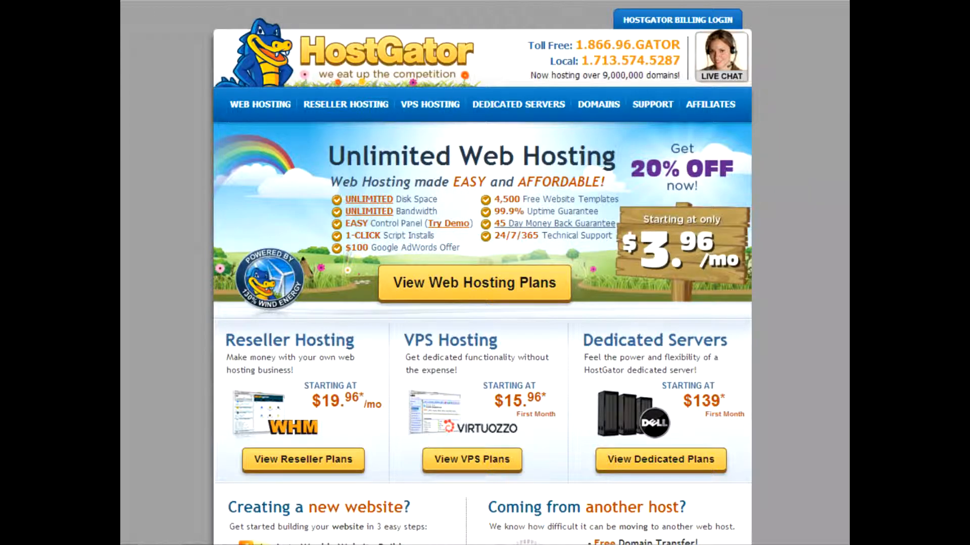
Review the website setup checklist in Notepad and put it away again
{"action": "left_click", "coordinate": [561, 544]}
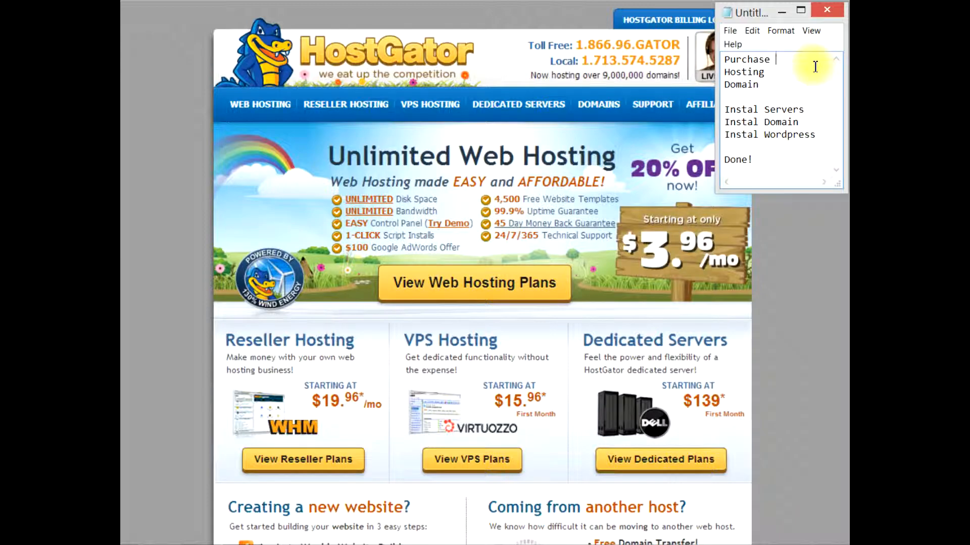
{"action": "left_click", "coordinate": [781, 12]}
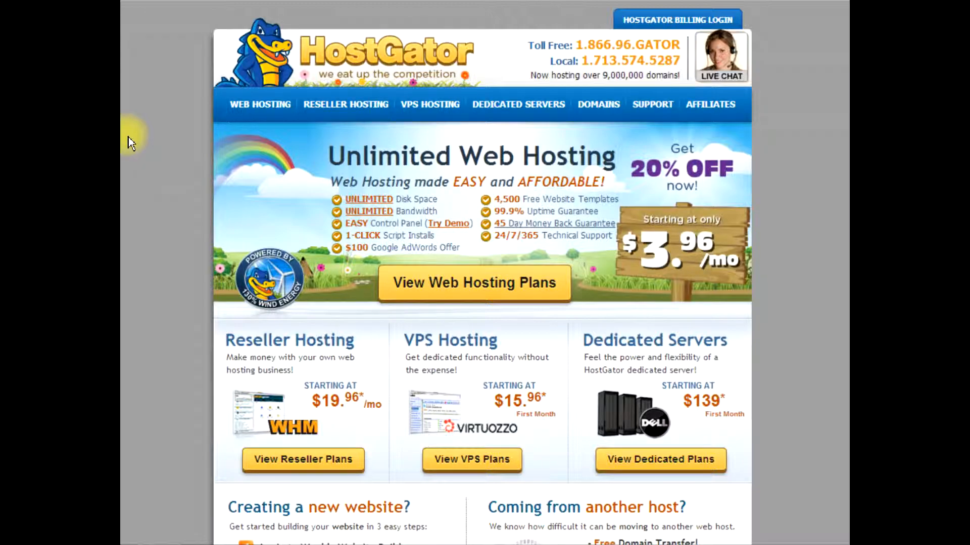
Show the web hosting plans and compare the domain allowances of the Hatchling and Baby plans
{"action": "left_click", "coordinate": [257, 111]}
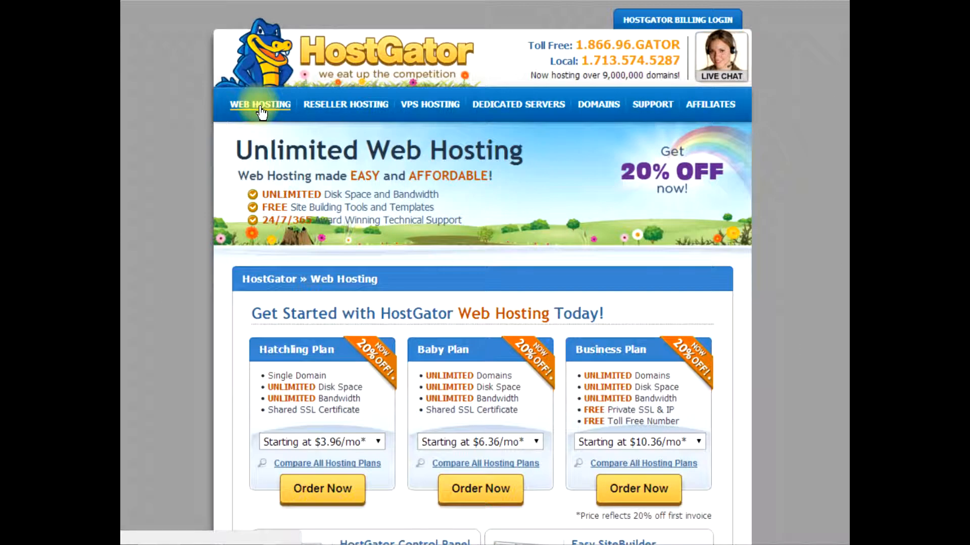
{"action": "scroll", "coordinate": [187, 223], "scroll_direction": "down", "scroll_amount": 4}
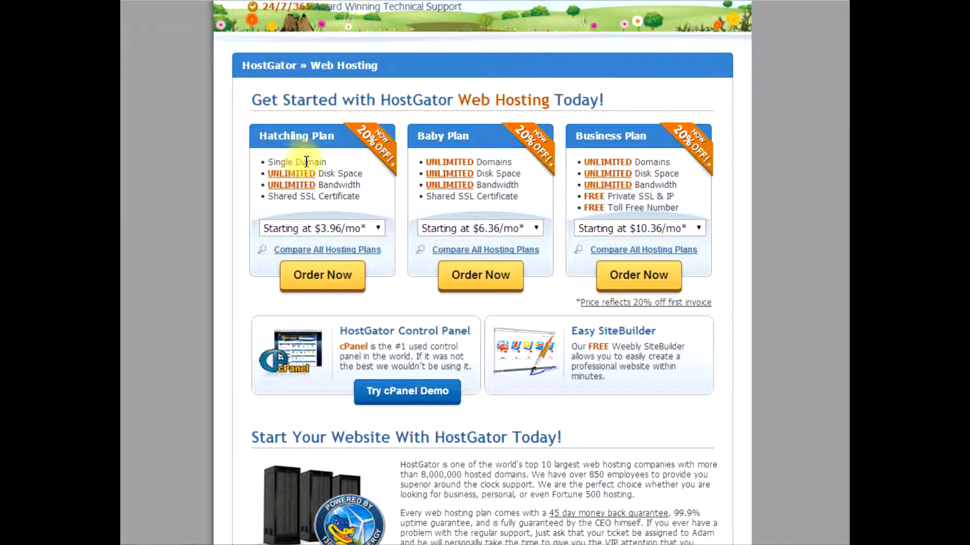
{"action": "left_click_drag", "start_coordinate": [326, 162], "coordinate": [259, 165]}
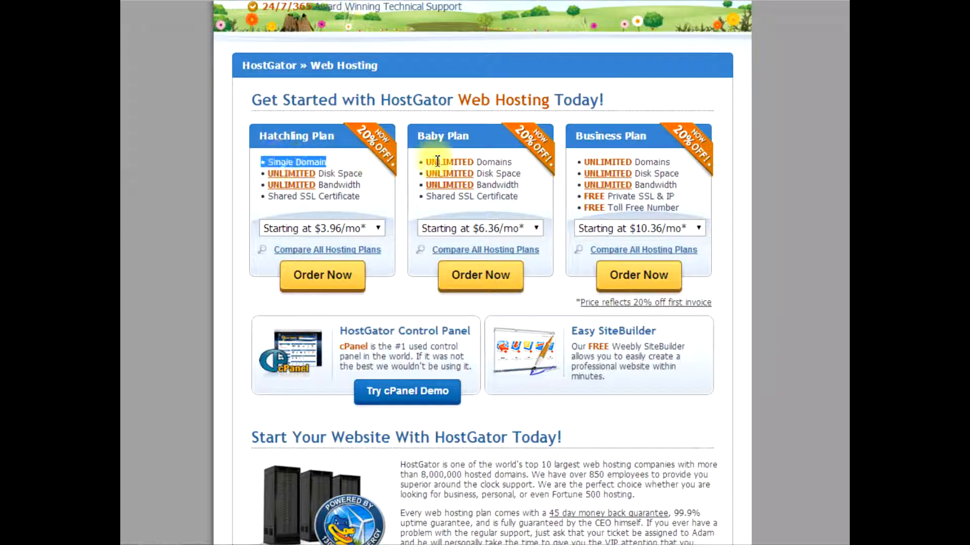
{"action": "left_click", "coordinate": [511, 162]}
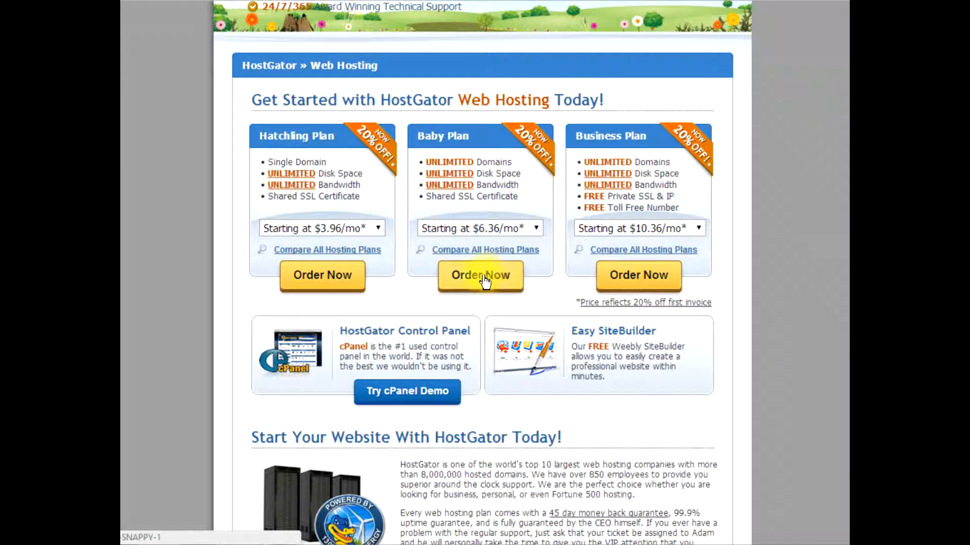
{"action": "scroll", "coordinate": [202, 247], "scroll_direction": "up", "scroll_amount": 2}
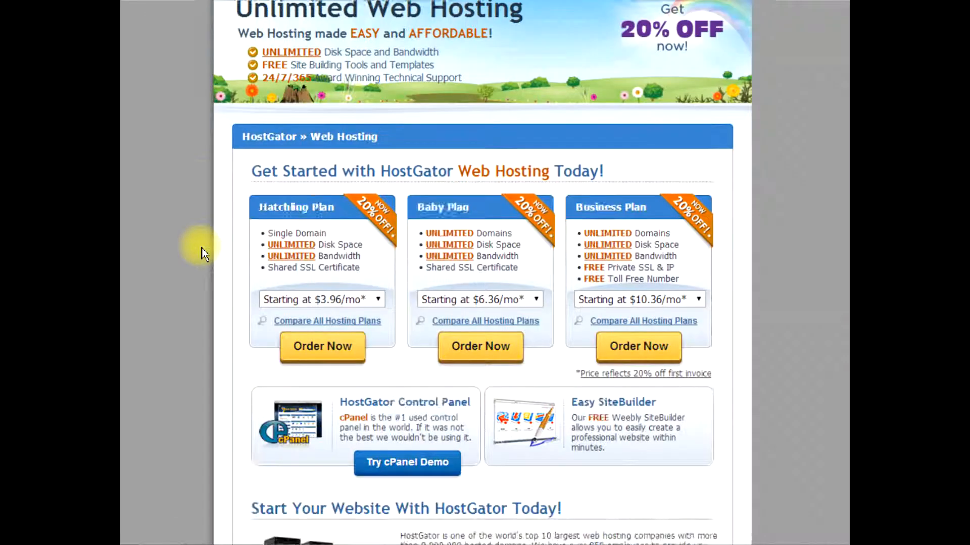
{"action": "scroll", "coordinate": [204, 253], "scroll_direction": "up", "scroll_amount": 3}
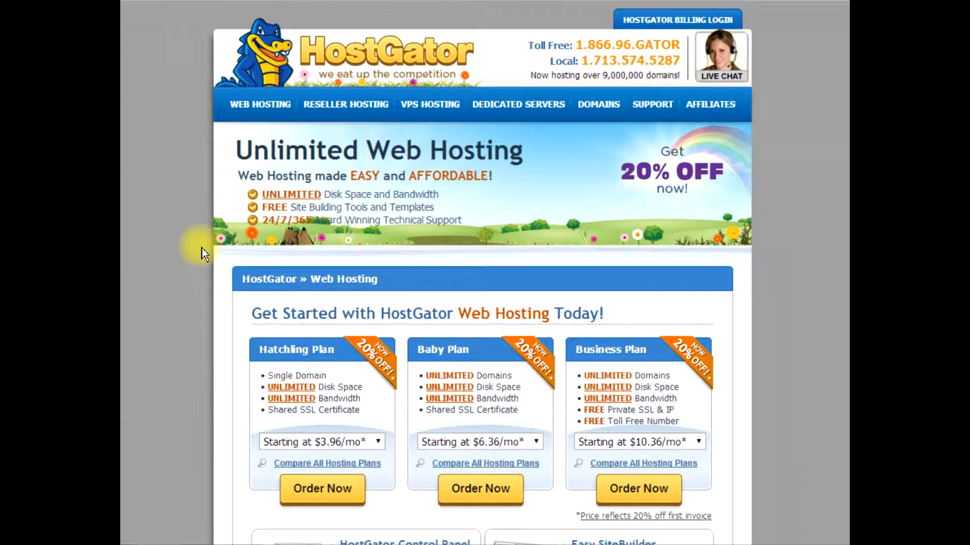
Go to domain registration and enter client-sample-page as the domain name to find
{"action": "left_click", "coordinate": [605, 107]}
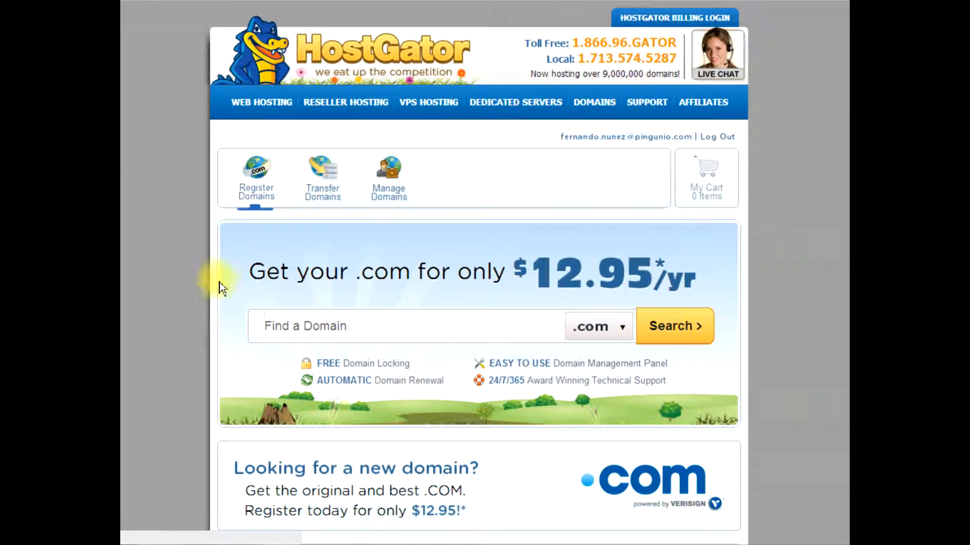
{"action": "left_click", "coordinate": [281, 328]}
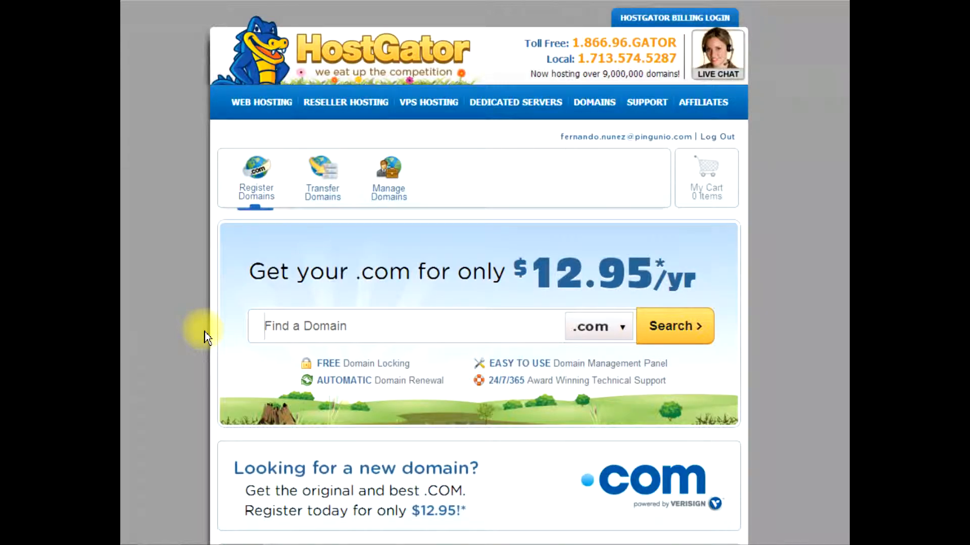
{"action": "type", "text": "client-sampe-page"}
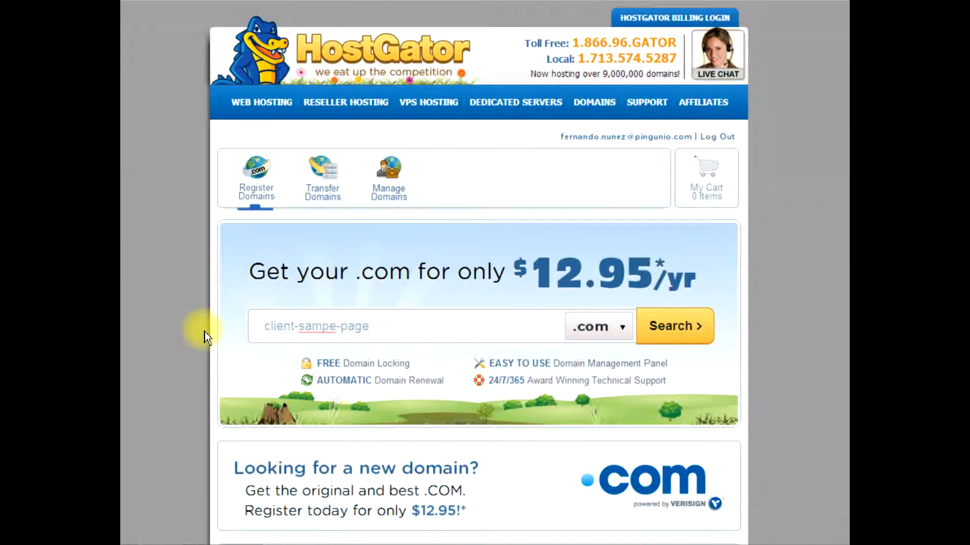
{"action": "key", "text": "BackSpace"}
{"action": "key", "text": "BackSpace"}
{"action": "key", "text": "BackSpace"}
{"action": "key", "text": "BackSpace"}
{"action": "key", "text": "BackSpace"}
{"action": "key", "text": "BackSpace"}
{"action": "key", "text": "BackSpace"}
{"action": "key", "text": "BackSpace"}
{"action": "type", "text": "mple-page"}
Choose the .com extension for the entered domain name and search for its availability
{"action": "left_click", "coordinate": [298, 327]}
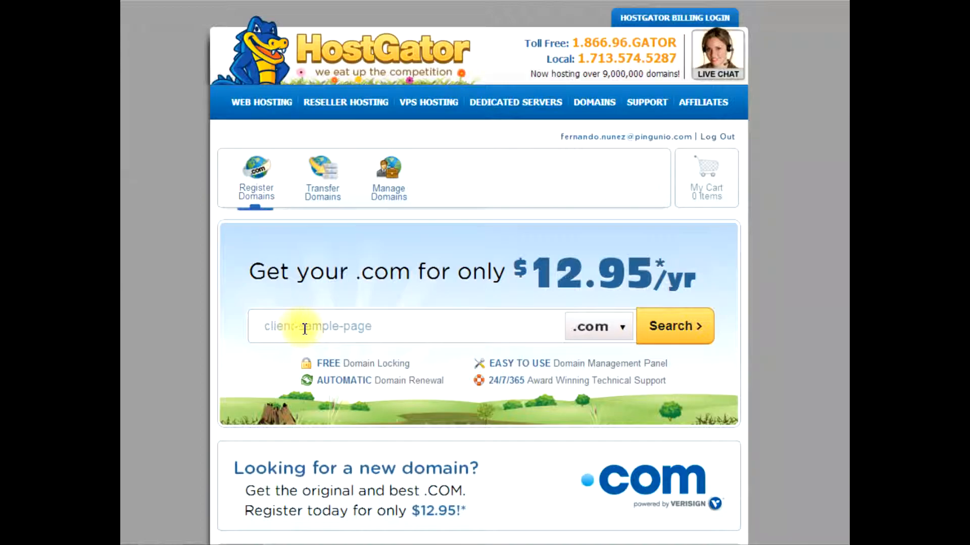
{"action": "left_click", "coordinate": [604, 343]}
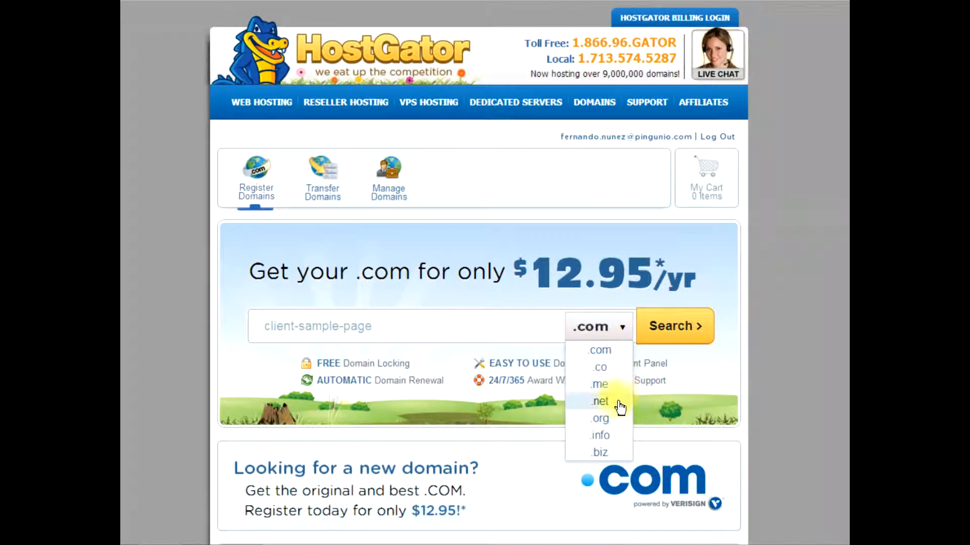
{"action": "left_click", "coordinate": [603, 352]}
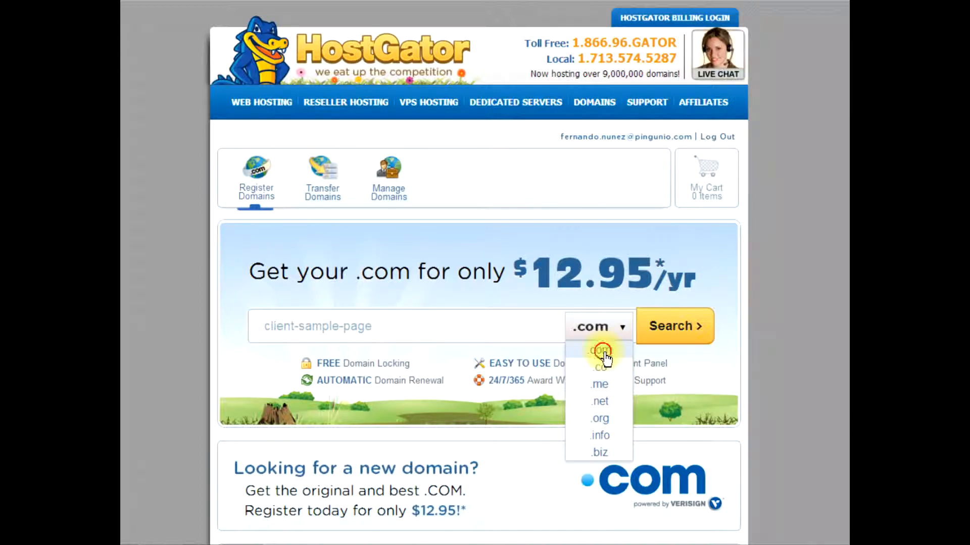
{"action": "left_click", "coordinate": [671, 328]}
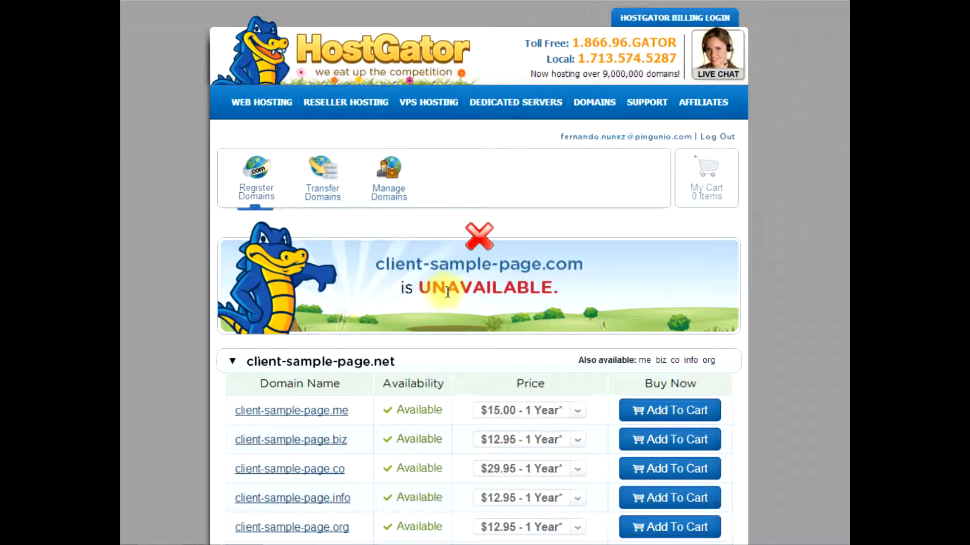
Add client-sample-page.me to the cart from the domain results and open the cart
{"action": "left_click_drag", "start_coordinate": [448, 292], "coordinate": [552, 292]}
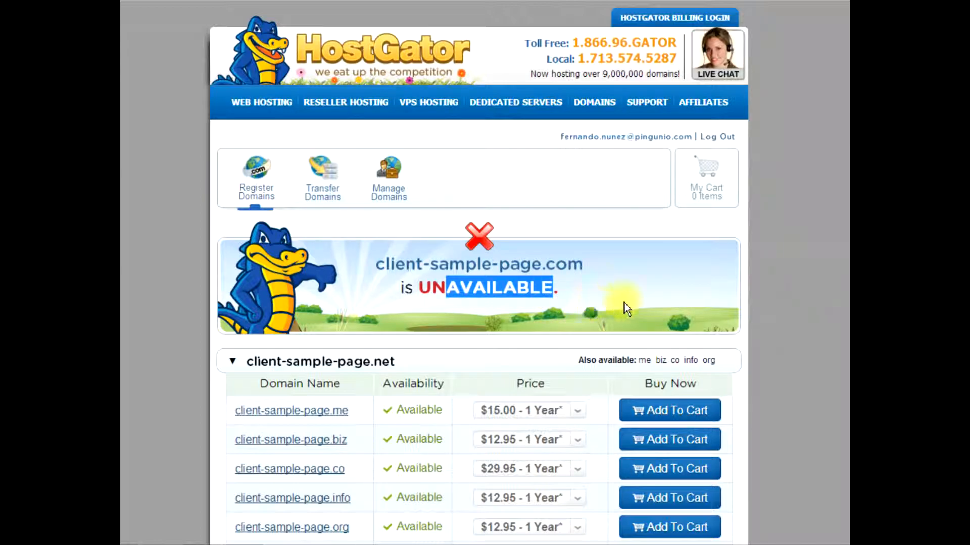
{"action": "left_click", "coordinate": [623, 306]}
{"action": "scroll", "coordinate": [435, 399], "scroll_direction": "down", "scroll_amount": 2}
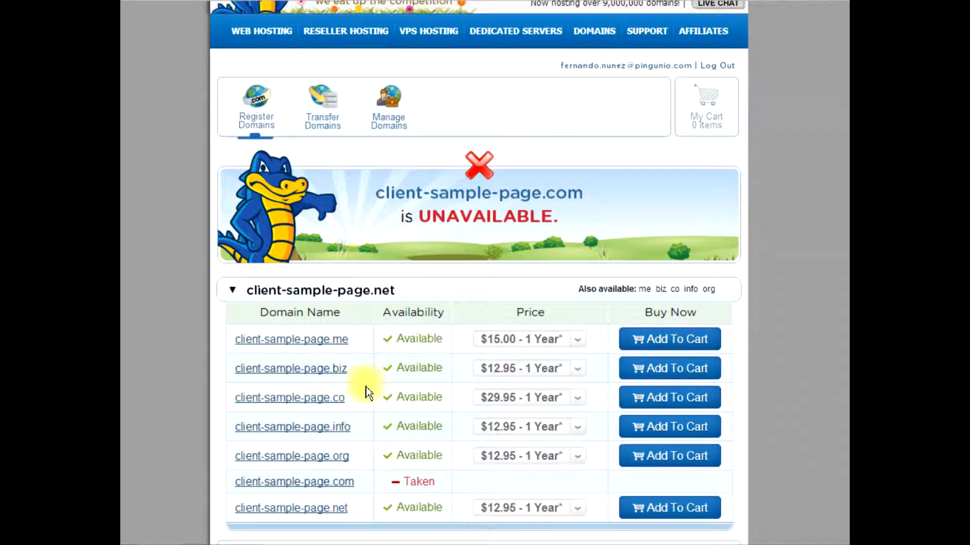
{"action": "left_click", "coordinate": [649, 340]}
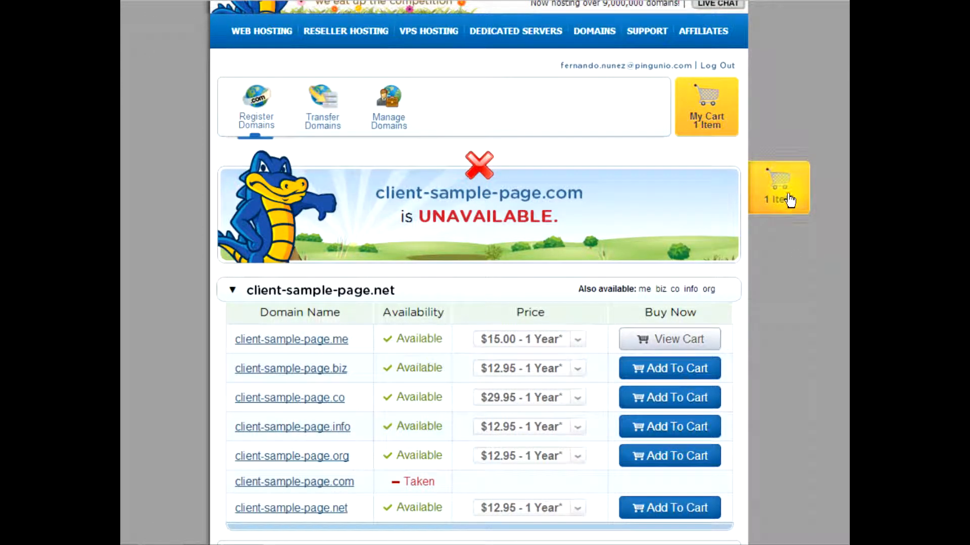
{"action": "left_click", "coordinate": [789, 202]}
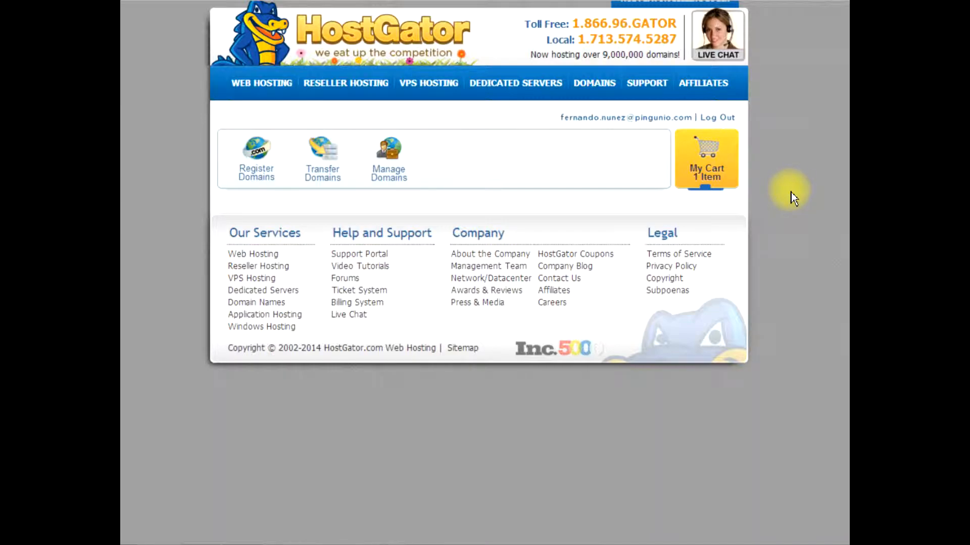
Remove Domain Privacy Protection from the client-sample-page.me order at checkout
{"action": "scroll", "coordinate": [696, 302], "scroll_direction": "down", "scroll_amount": 3}
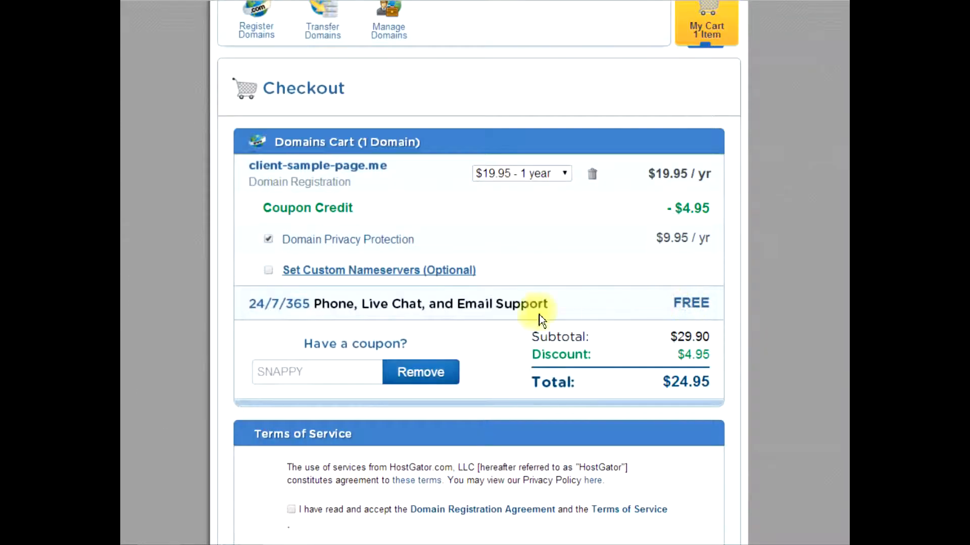
{"action": "left_click", "coordinate": [268, 243]}
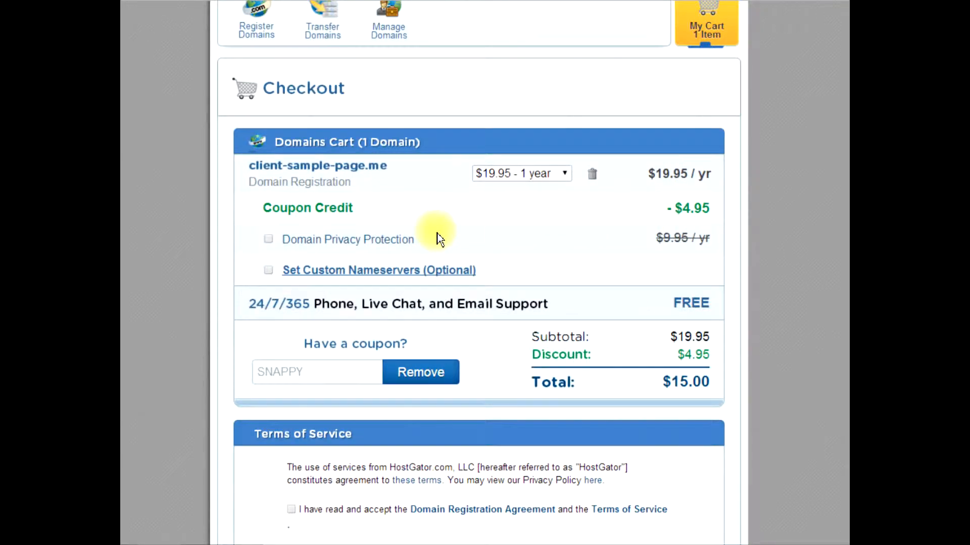
{"action": "scroll", "coordinate": [439, 238], "scroll_direction": "up", "scroll_amount": 3}
{"action": "scroll", "coordinate": [439, 238], "scroll_direction": "down", "scroll_amount": 3}
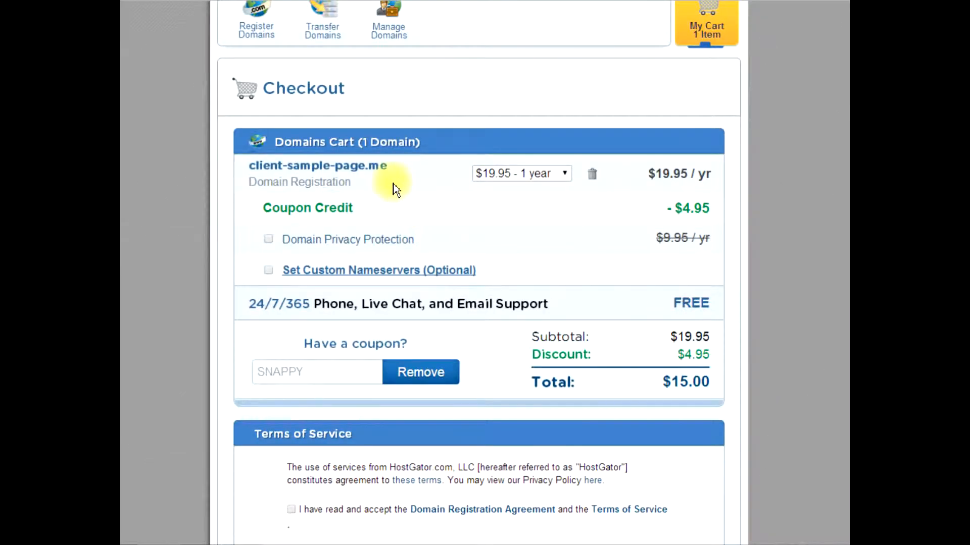
Review the domain in the order and accept the Domain Registration Agreement and Terms of Service
{"action": "left_click_drag", "start_coordinate": [370, 169], "coordinate": [394, 172]}
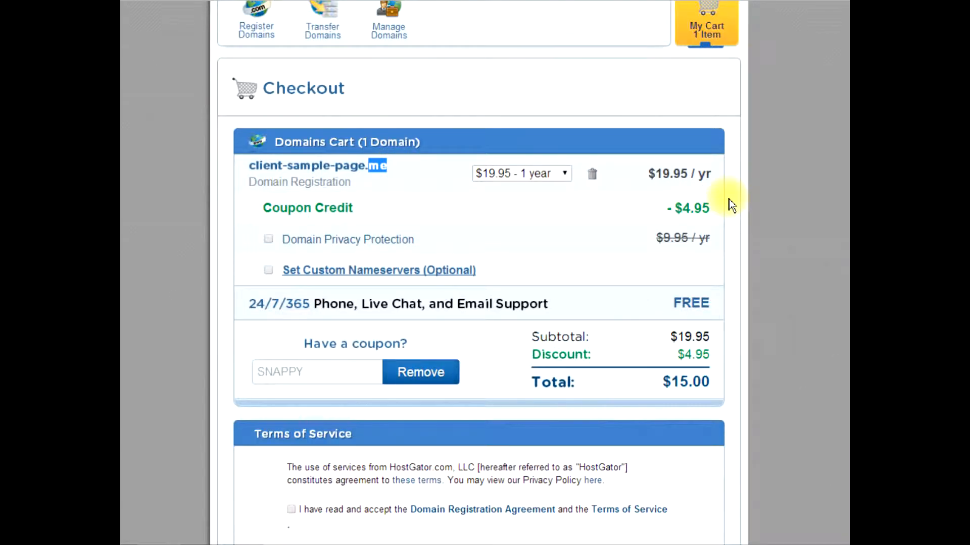
{"action": "scroll", "coordinate": [670, 280], "scroll_direction": "down", "scroll_amount": 3}
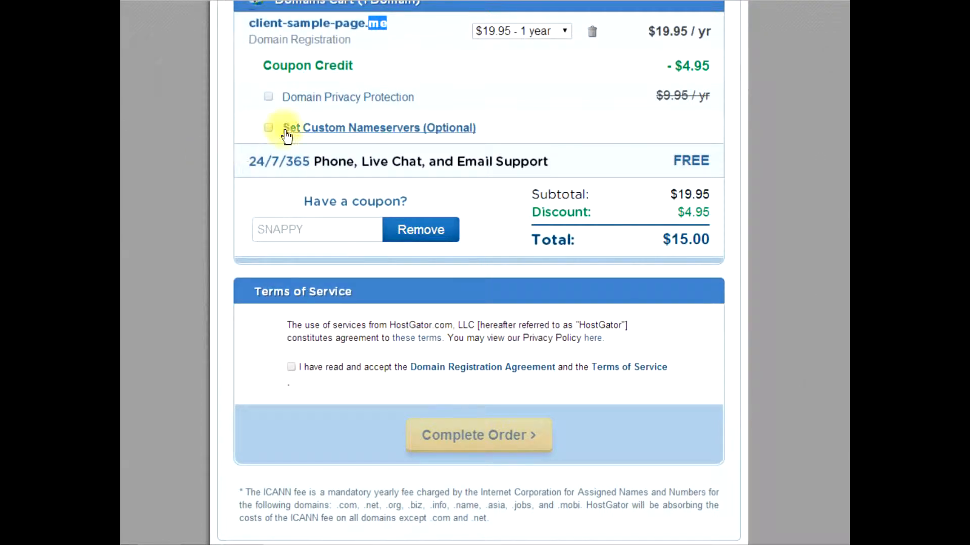
{"action": "left_click", "coordinate": [291, 368]}
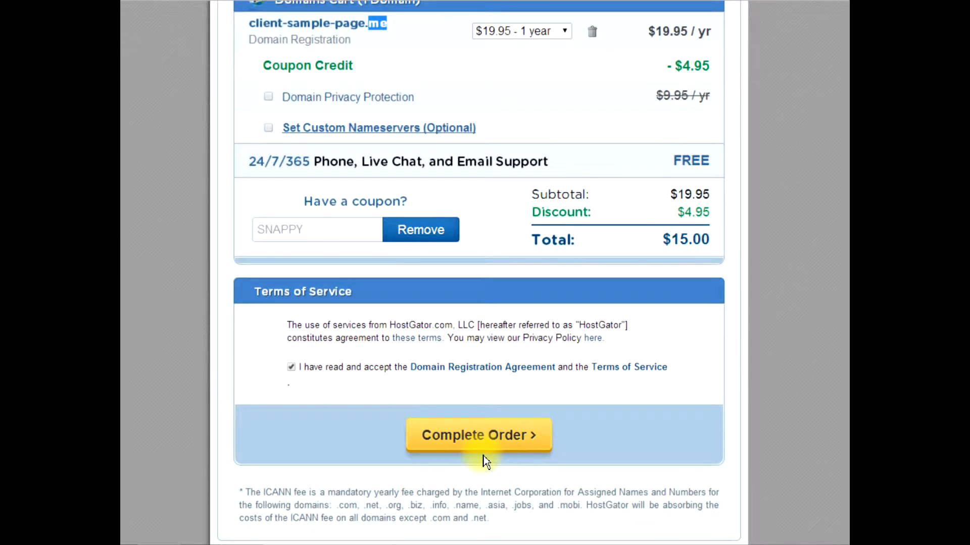
{"action": "scroll", "coordinate": [484, 456], "scroll_direction": "up", "scroll_amount": 6}
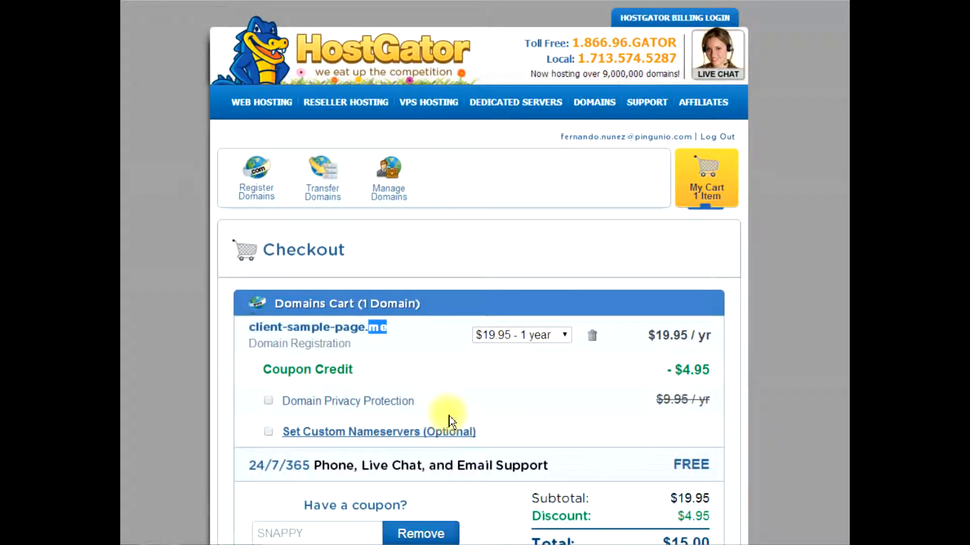
Switch to the Notepad checklist, mark Hosting and Domain with a leading asterisk, and put the checklist away
{"action": "left_click", "coordinate": [245, 544]}
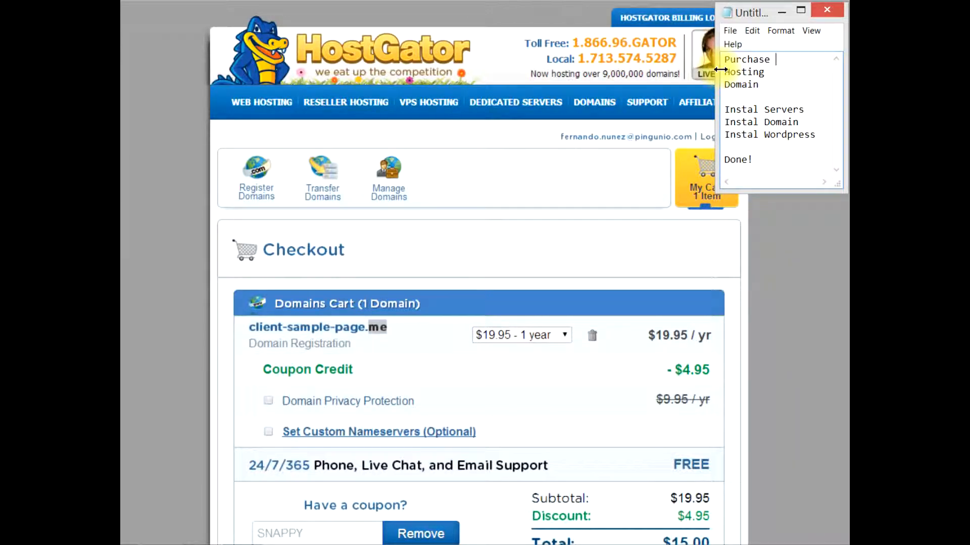
{"action": "left_click", "coordinate": [724, 72]}
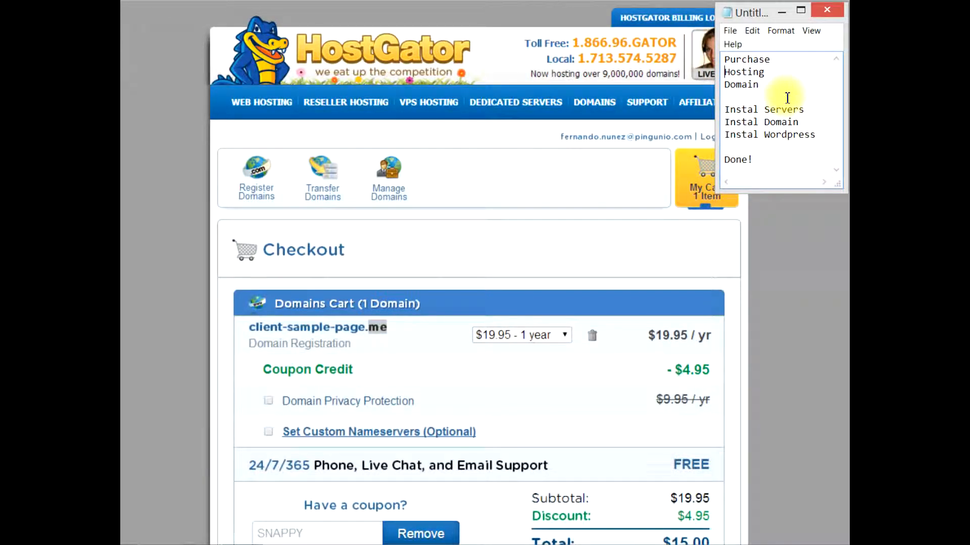
{"action": "type", "text": "*"}
{"action": "key", "text": "Down"}
{"action": "key", "text": "Home"}
{"action": "type", "text": "*"}
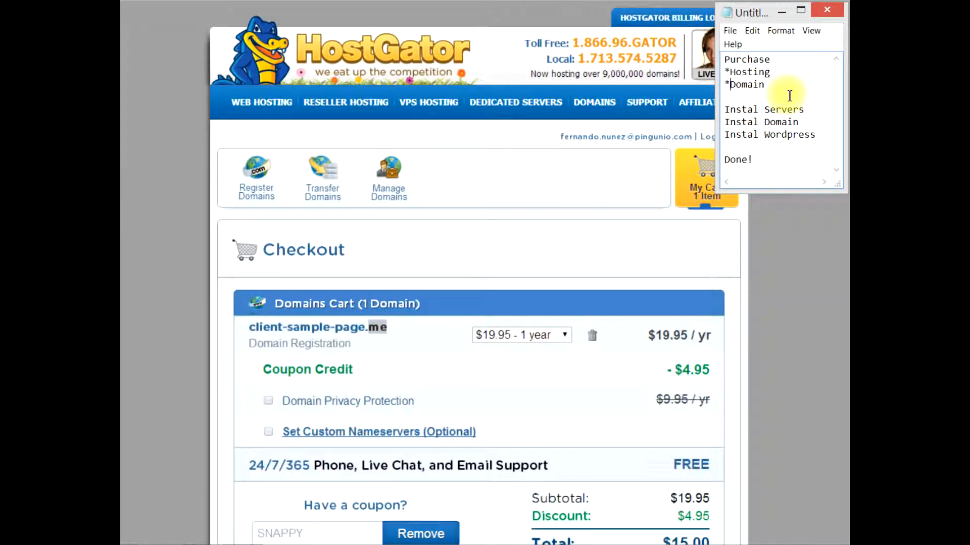
{"action": "left_click", "coordinate": [727, 108]}
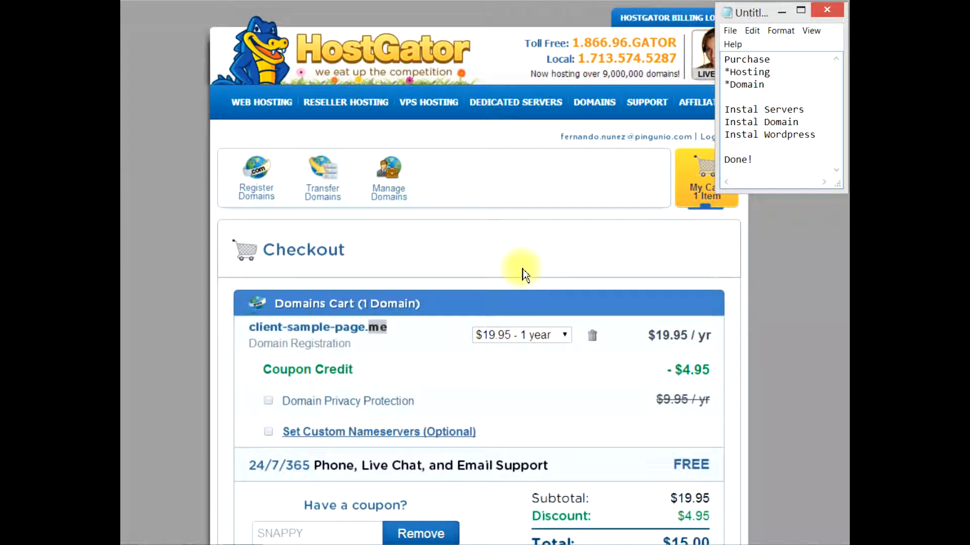
{"action": "left_click", "coordinate": [782, 11]}
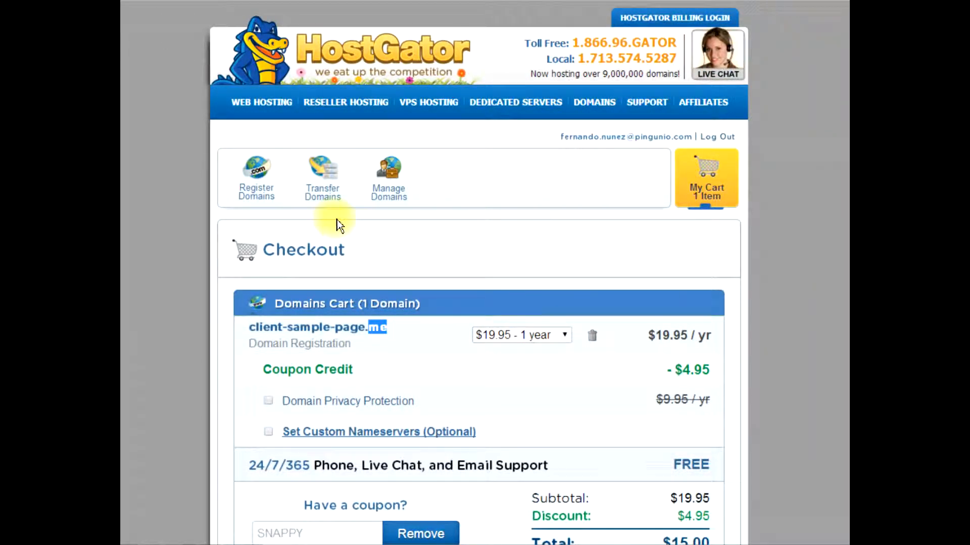
Go to domain management and log in to the billing account with the account's e-mail and password
{"action": "left_click", "coordinate": [604, 107]}
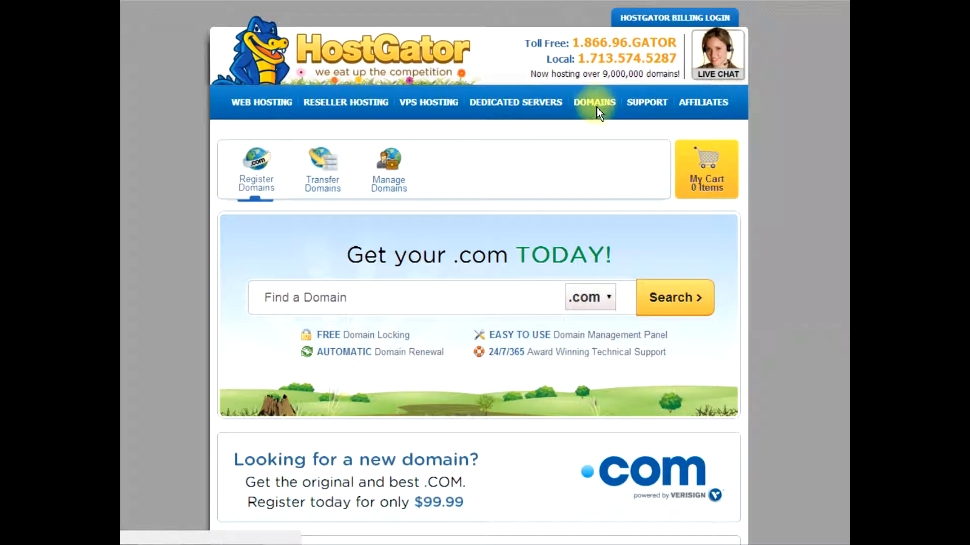
{"action": "left_click", "coordinate": [399, 207]}
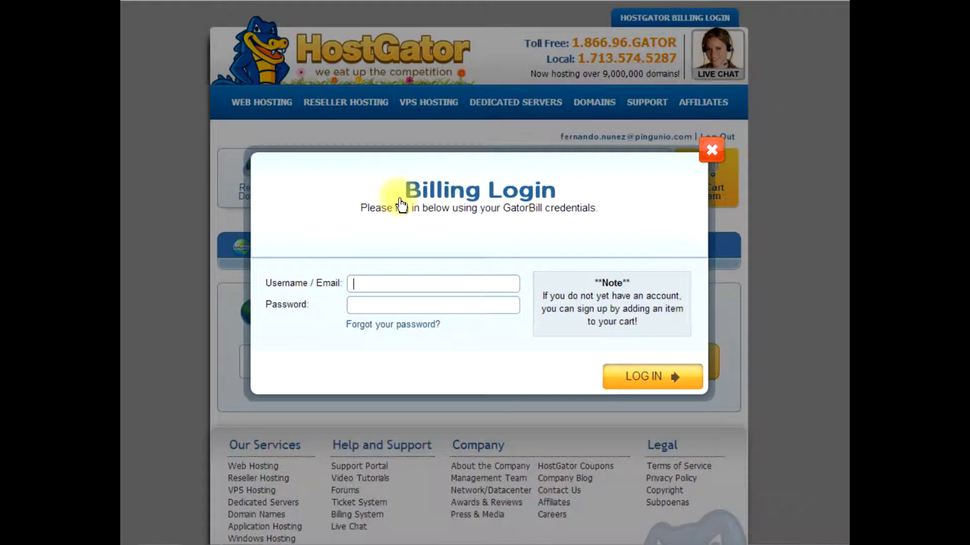
{"action": "type", "text": "fer"}
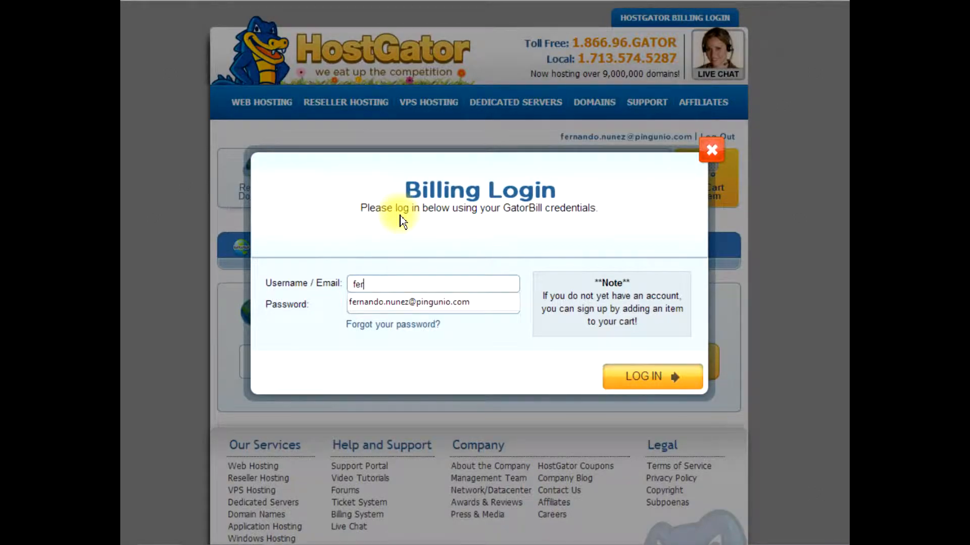
{"action": "key", "text": "Down"}
{"action": "key", "text": "Tab"}
{"action": "type", "text": "••••••••••"}
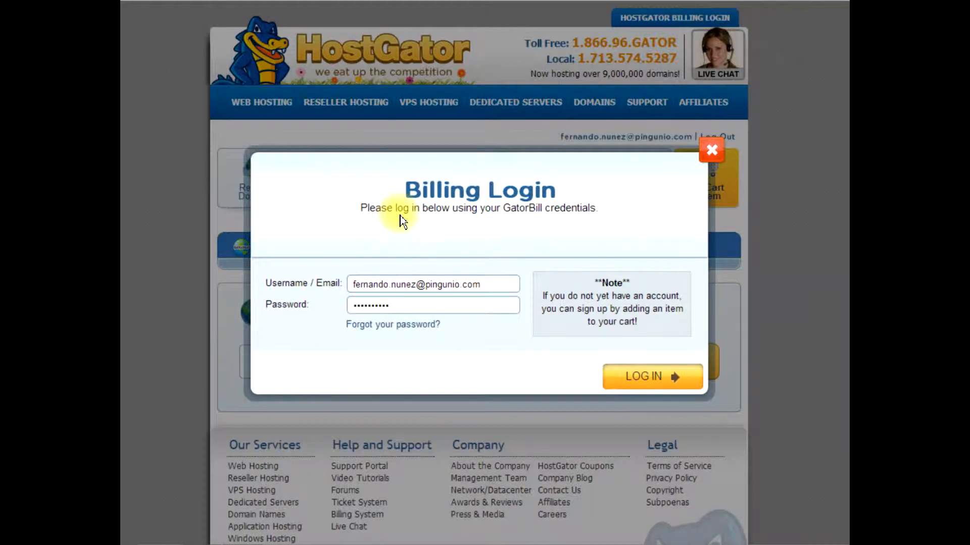
{"action": "left_click", "coordinate": [649, 376]}
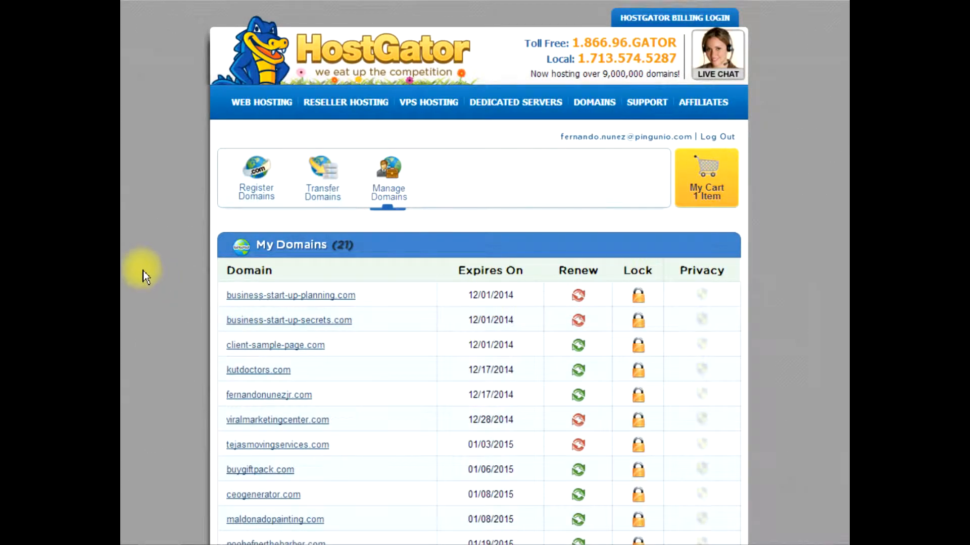
Look through the list of owned domains and open the settings of client-sample-page.com
{"action": "scroll", "coordinate": [144, 274], "scroll_direction": "down", "scroll_amount": 8}
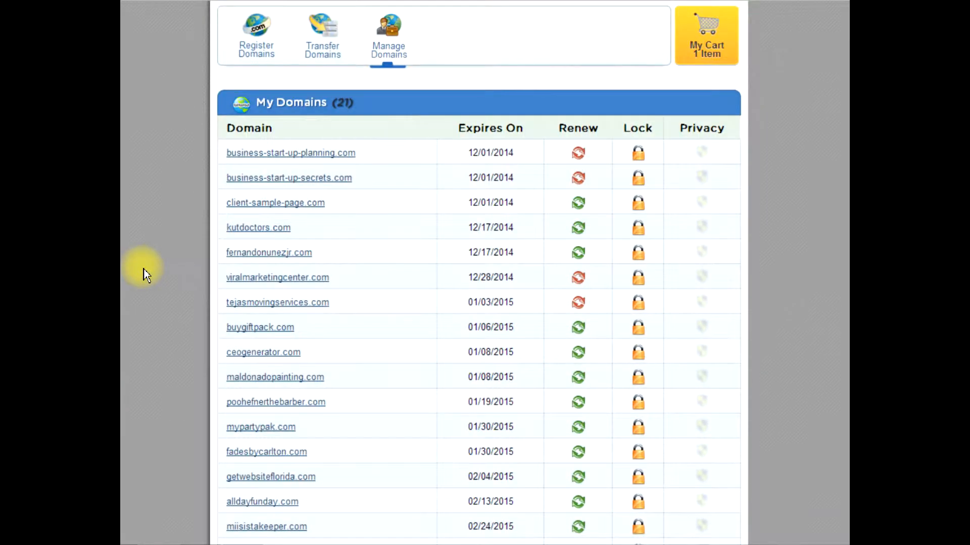
{"action": "scroll", "coordinate": [146, 274], "scroll_direction": "up", "scroll_amount": 3}
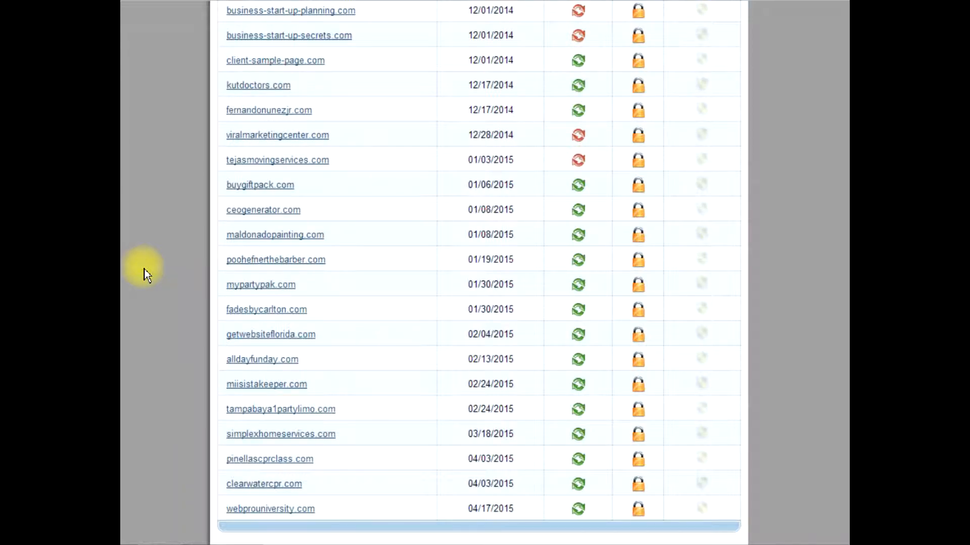
{"action": "scroll", "coordinate": [120, 265], "scroll_direction": "up", "scroll_amount": 2}
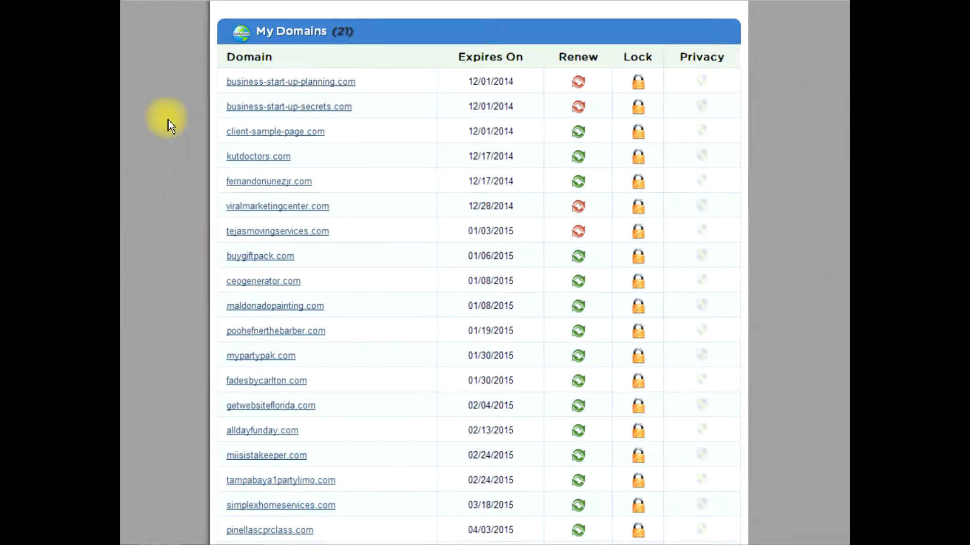
{"action": "left_click", "coordinate": [259, 134]}
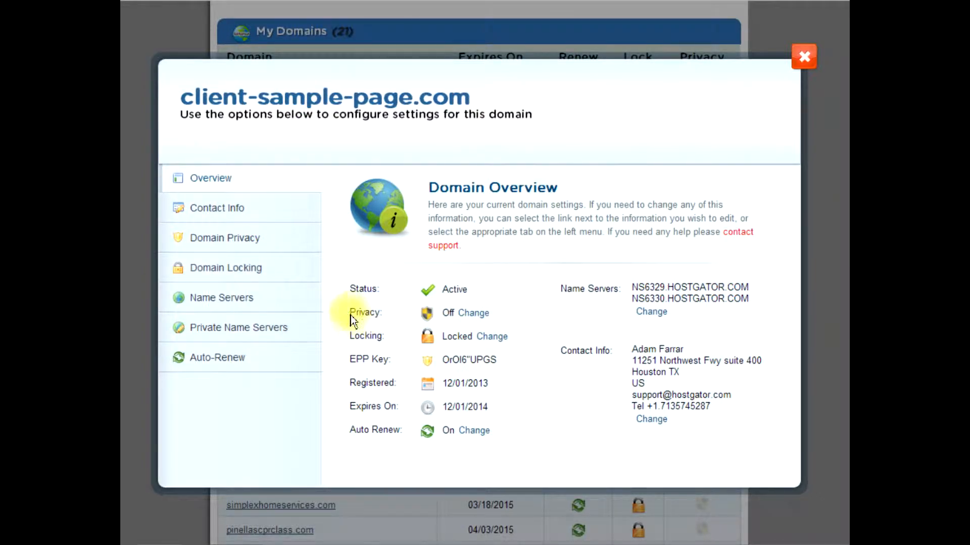
Point client-sample-page.com's name servers to the existing Baby hosting account, submit them for saving, and close the domain settings
{"action": "left_click", "coordinate": [224, 303]}
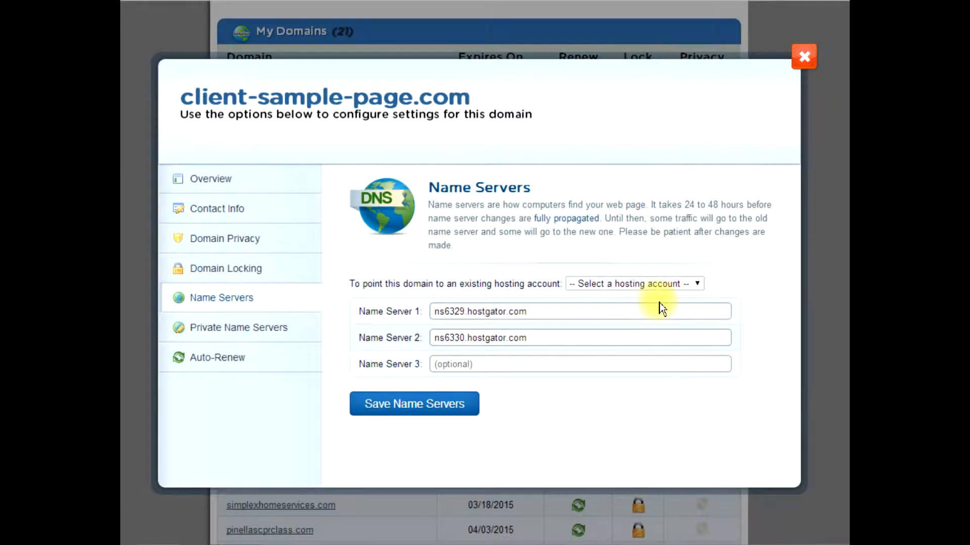
{"action": "left_click", "coordinate": [699, 285]}
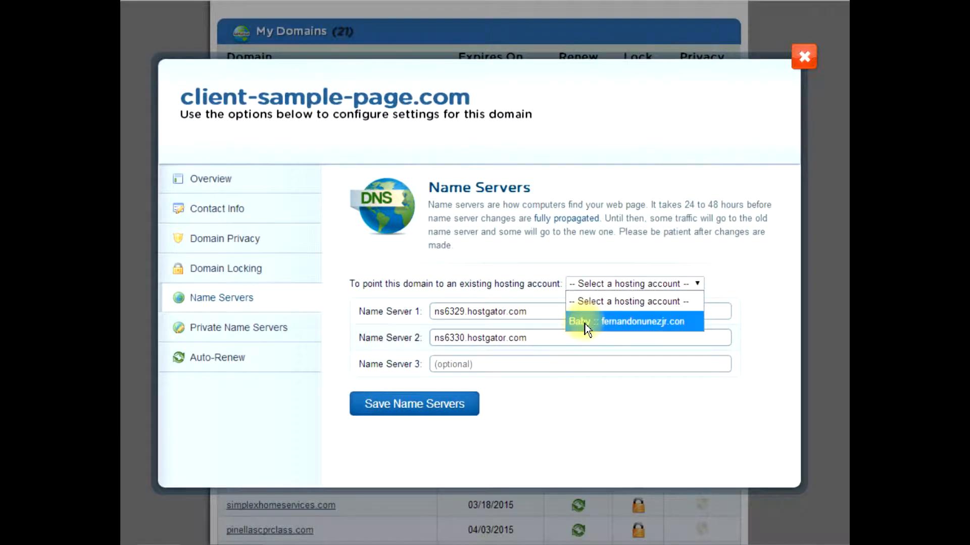
{"action": "left_click", "coordinate": [635, 326]}
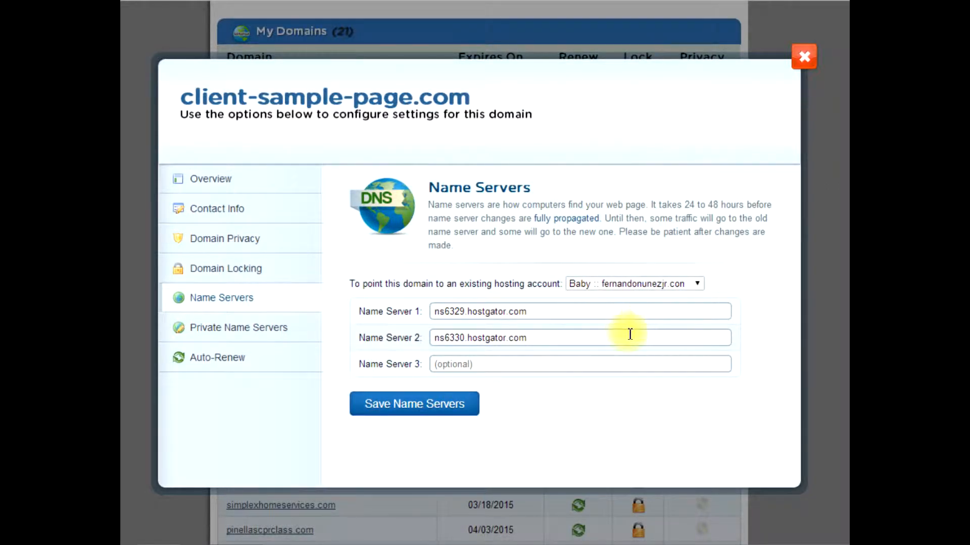
{"action": "left_click_drag", "start_coordinate": [541, 320], "coordinate": [430, 312]}
{"action": "left_click_drag", "start_coordinate": [569, 335], "coordinate": [430, 338]}
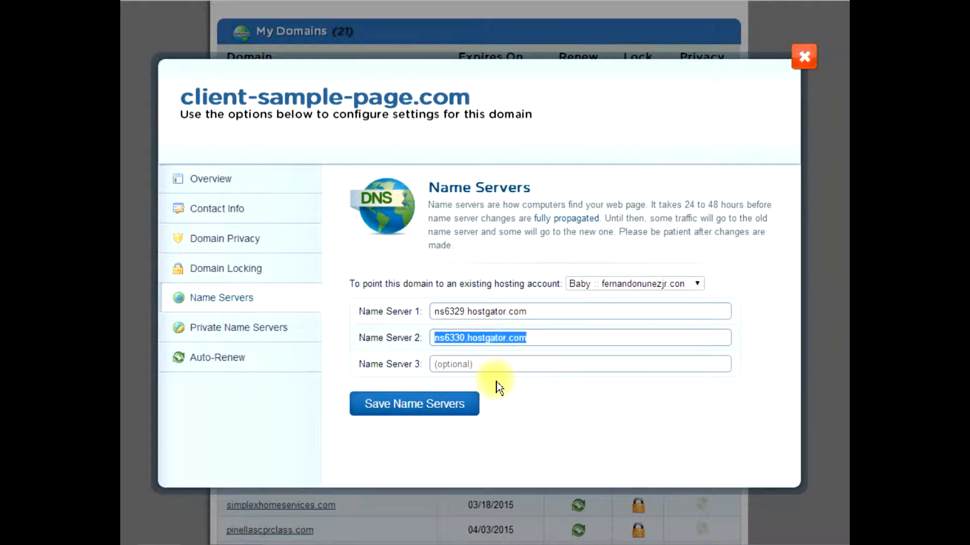
{"action": "left_click", "coordinate": [411, 407]}
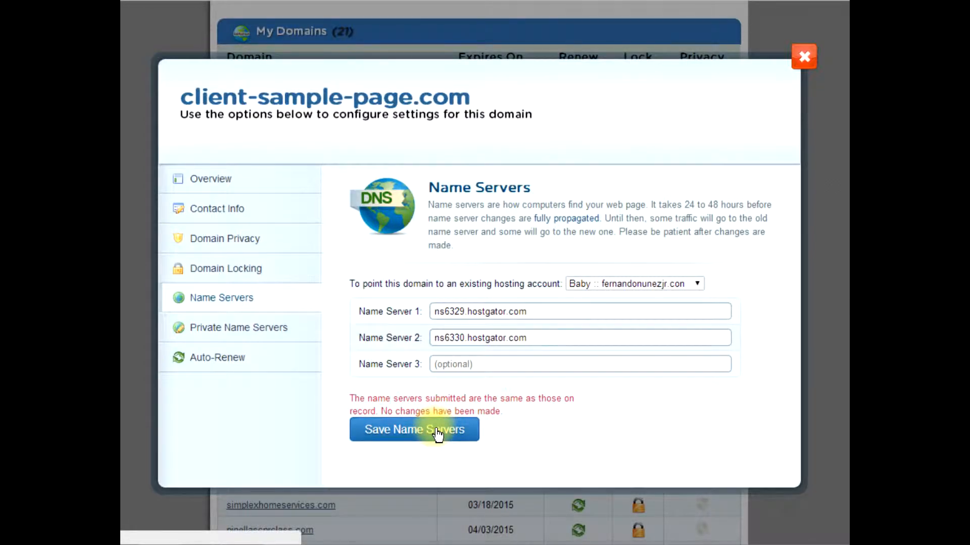
{"action": "left_click", "coordinate": [803, 58]}
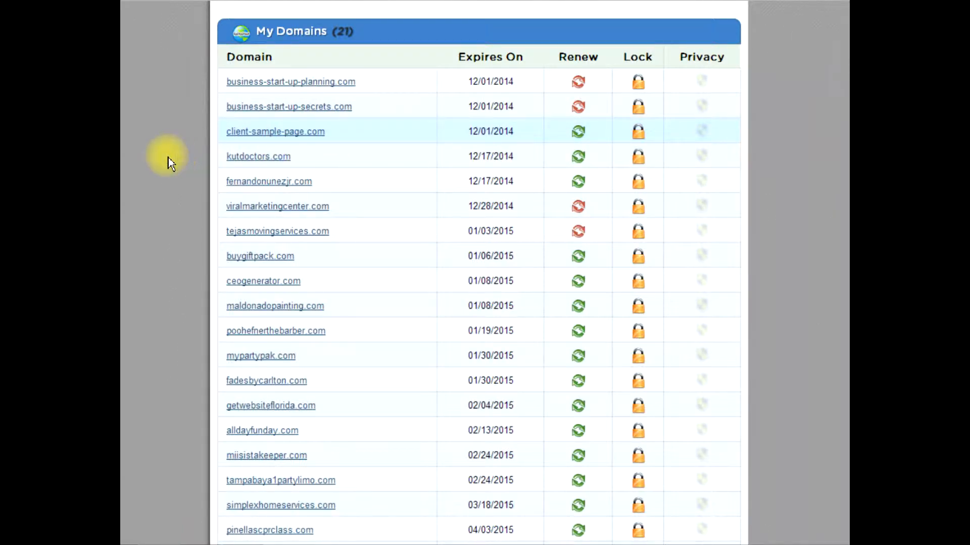
Log out of the HostGator control panel and log back in through cPanel with the prefilled credentials
{"action": "scroll", "coordinate": [163, 153], "scroll_direction": "up", "scroll_amount": 5}
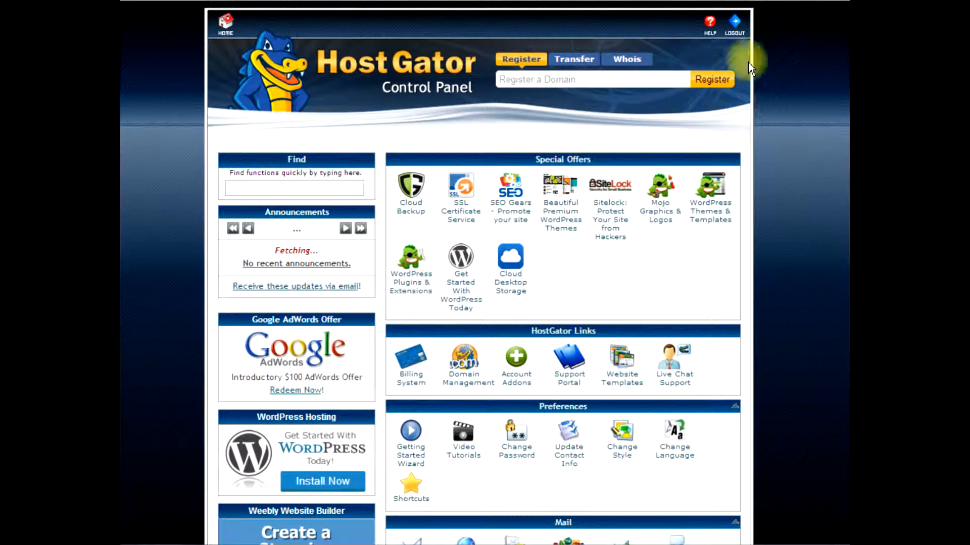
{"action": "left_click", "coordinate": [714, 33]}
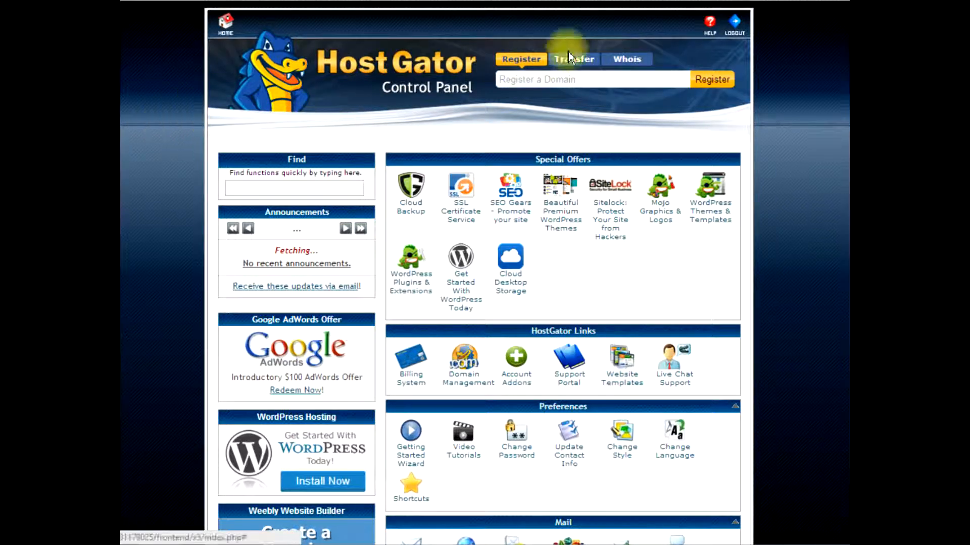
{"action": "left_click", "coordinate": [734, 21]}
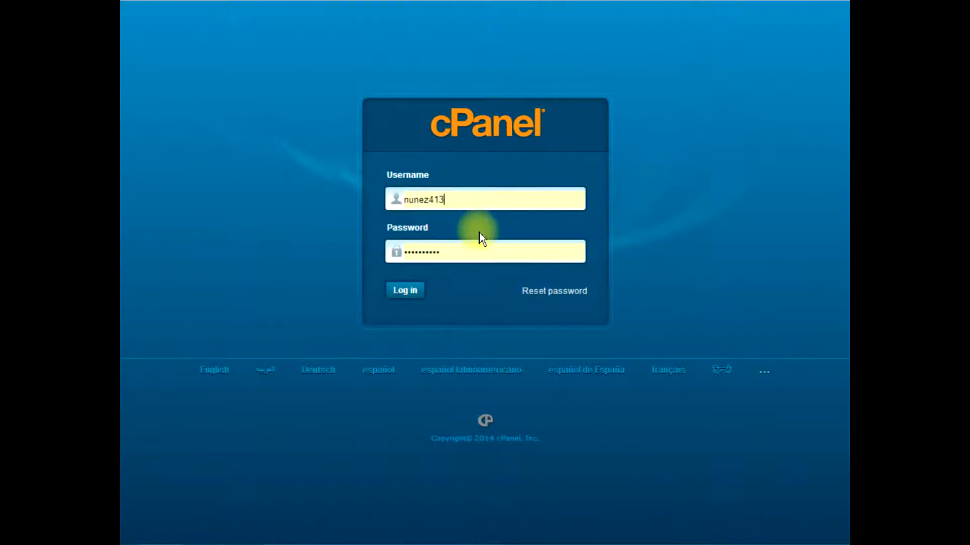
{"action": "left_click", "coordinate": [414, 294]}
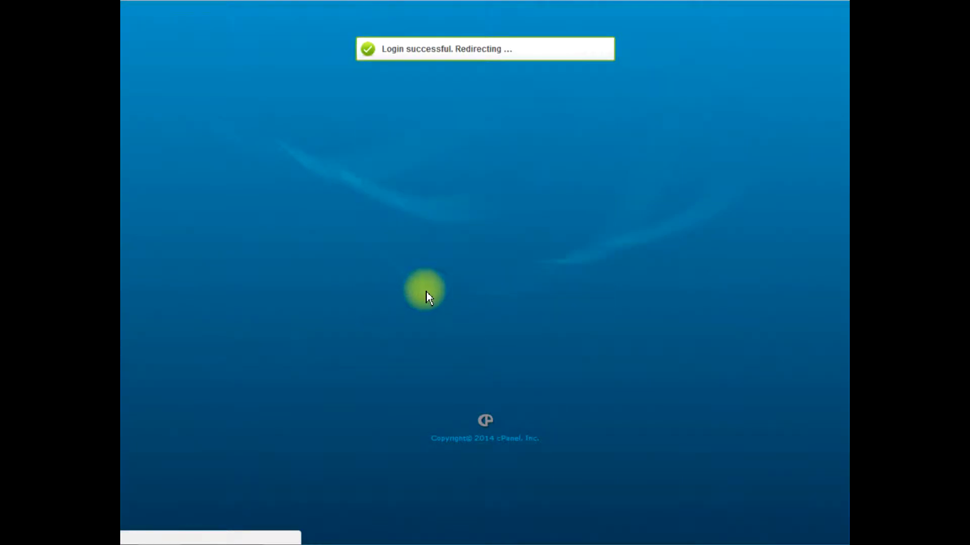
Switch to the Notepad checklist, mark Instal Servers with a leading asterisk, and put the checklist away
{"action": "left_click", "coordinate": [248, 538]}
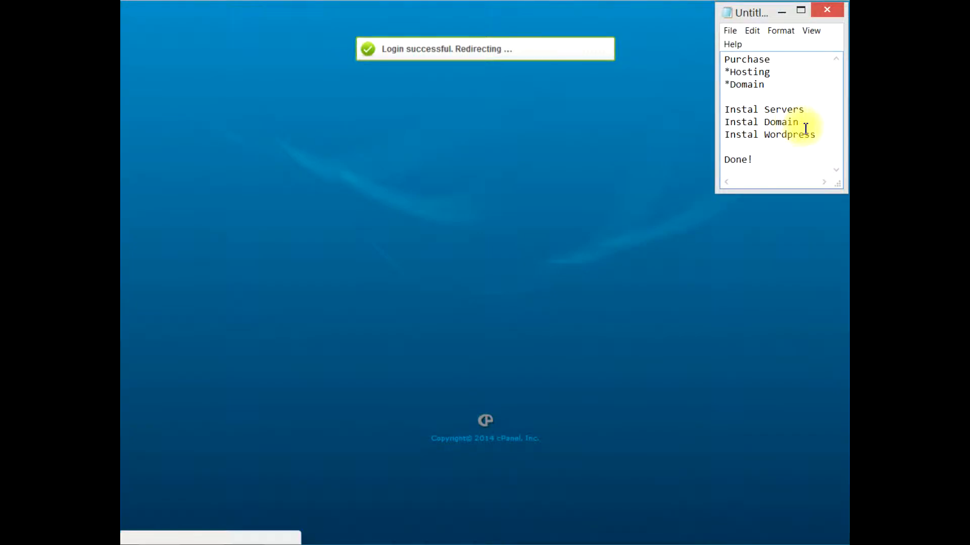
{"action": "type", "text": "*"}
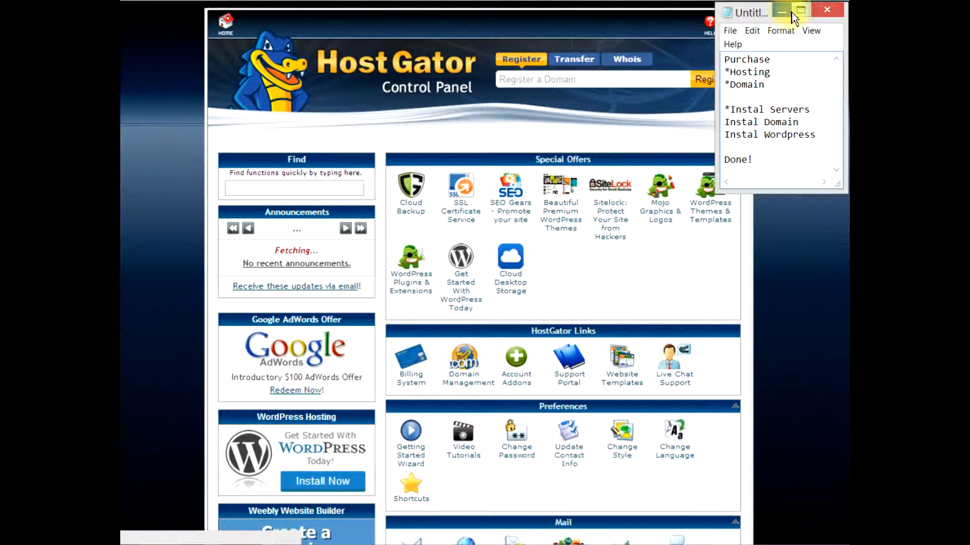
{"action": "left_click", "coordinate": [791, 12]}
Bring back the Notepad checklist, correct the spelling in the servers line to Install Servers, and return to the control panel
{"action": "scroll", "coordinate": [639, 207], "scroll_direction": "down", "scroll_amount": 4}
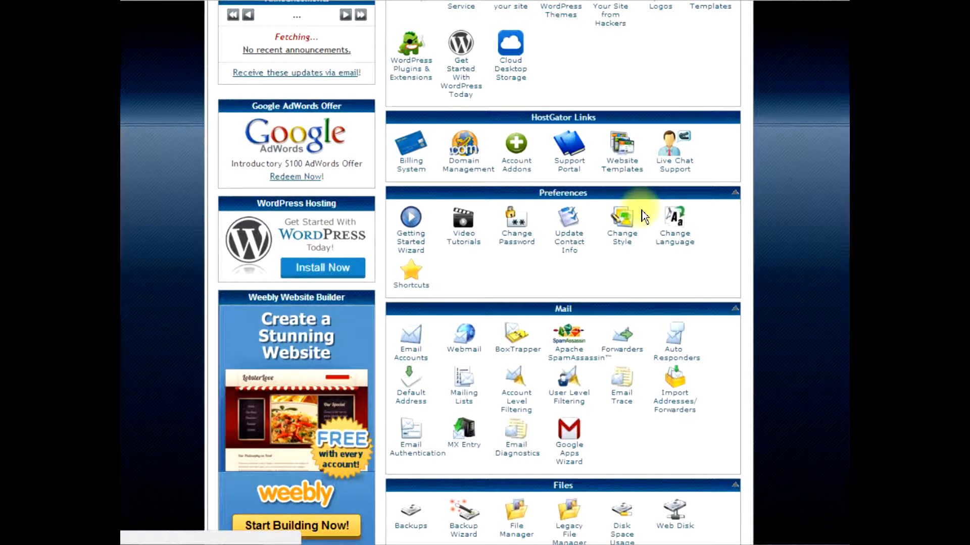
{"action": "scroll", "coordinate": [644, 217], "scroll_direction": "down", "scroll_amount": 8}
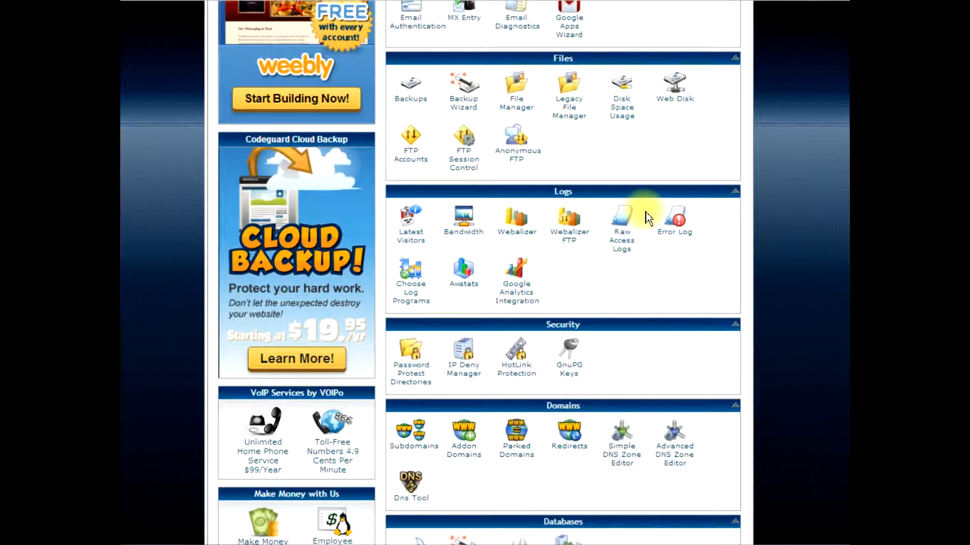
{"action": "scroll", "coordinate": [646, 217], "scroll_direction": "down", "scroll_amount": 3}
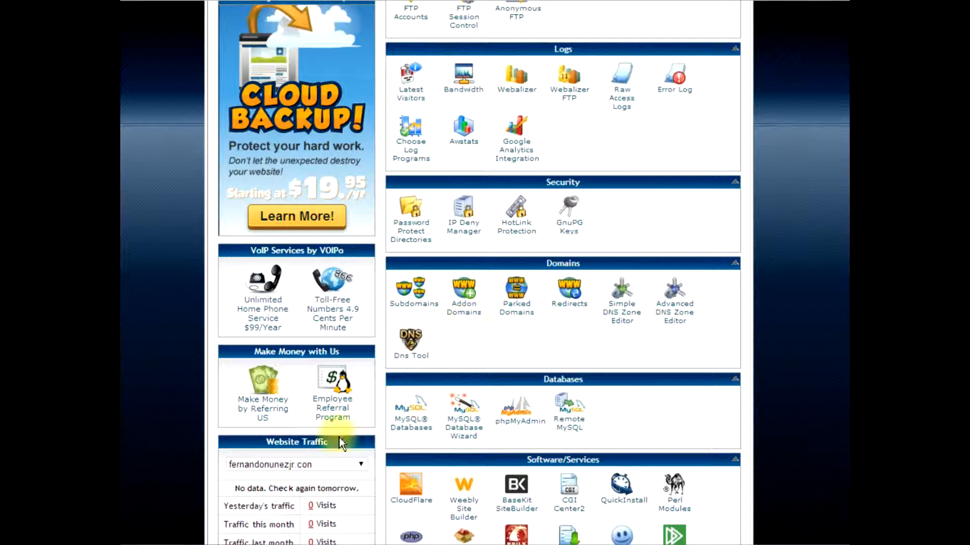
{"action": "left_click", "coordinate": [226, 544]}
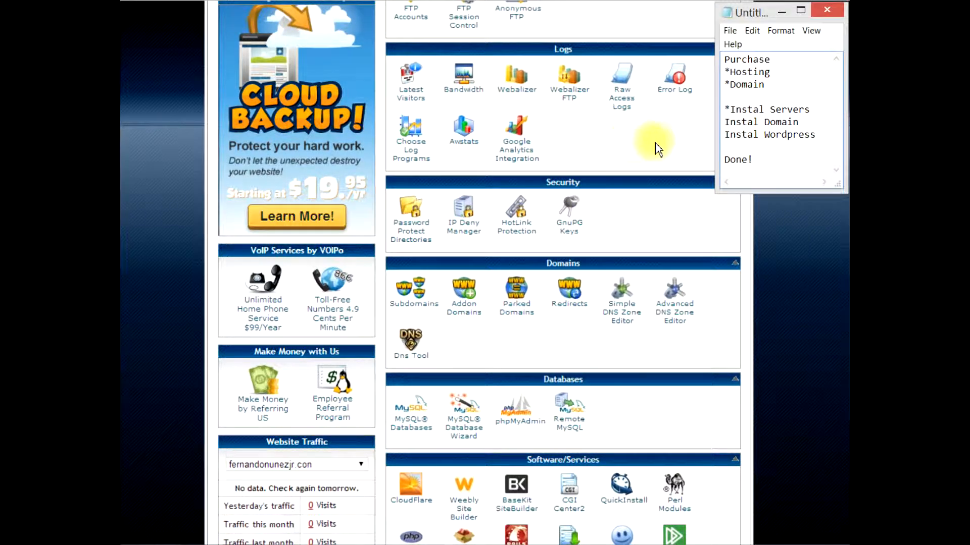
{"action": "left_click", "coordinate": [765, 112]}
{"action": "type", "text": "l"}
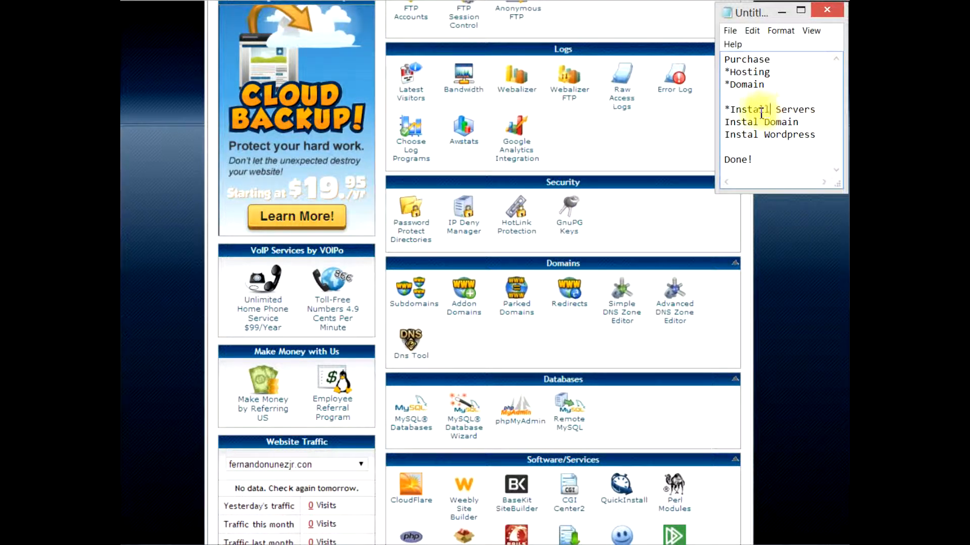
{"action": "left_click", "coordinate": [753, 215]}
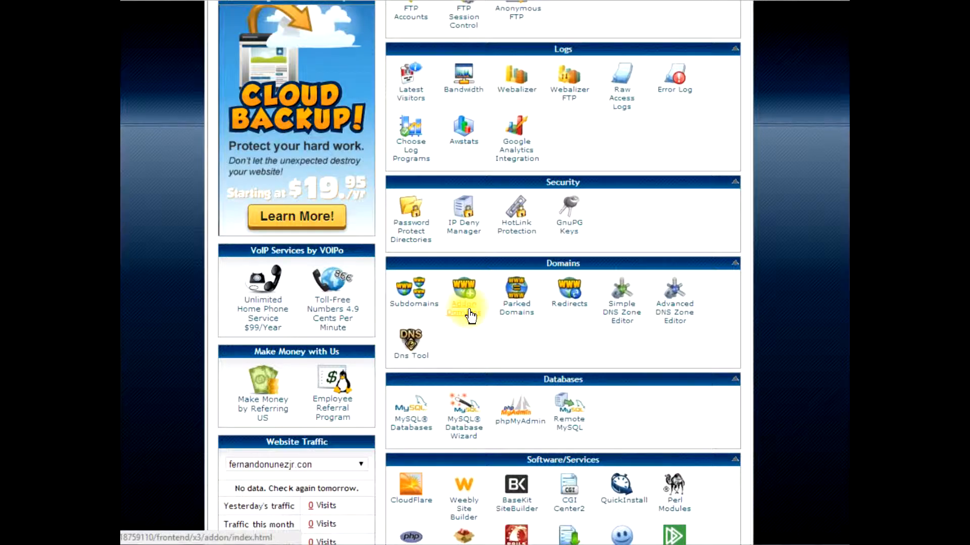
Look through the control panel's sections from Special Offers down to Domains, Software/Services and Advanced
{"action": "scroll", "coordinate": [464, 313], "scroll_direction": "up", "scroll_amount": 15}
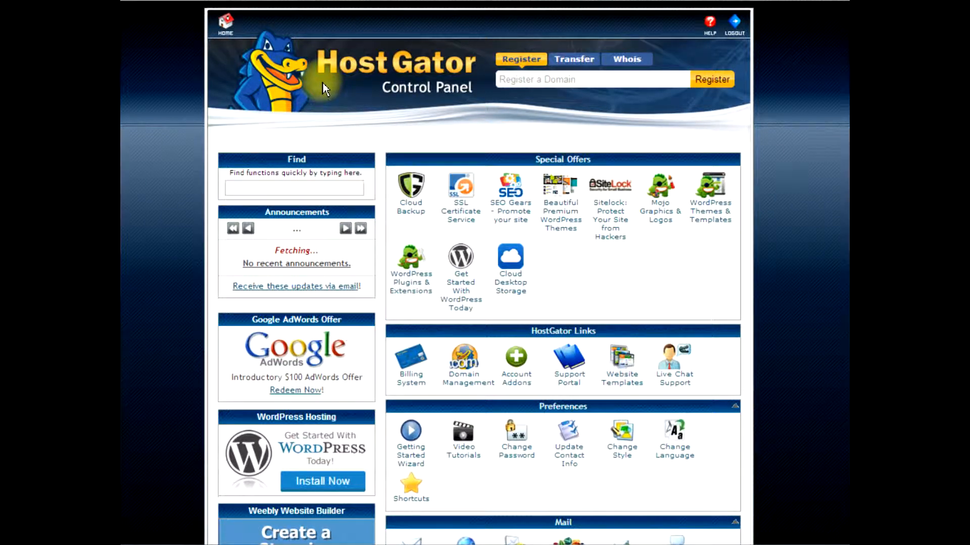
{"action": "scroll", "coordinate": [415, 168], "scroll_direction": "down", "scroll_amount": 2}
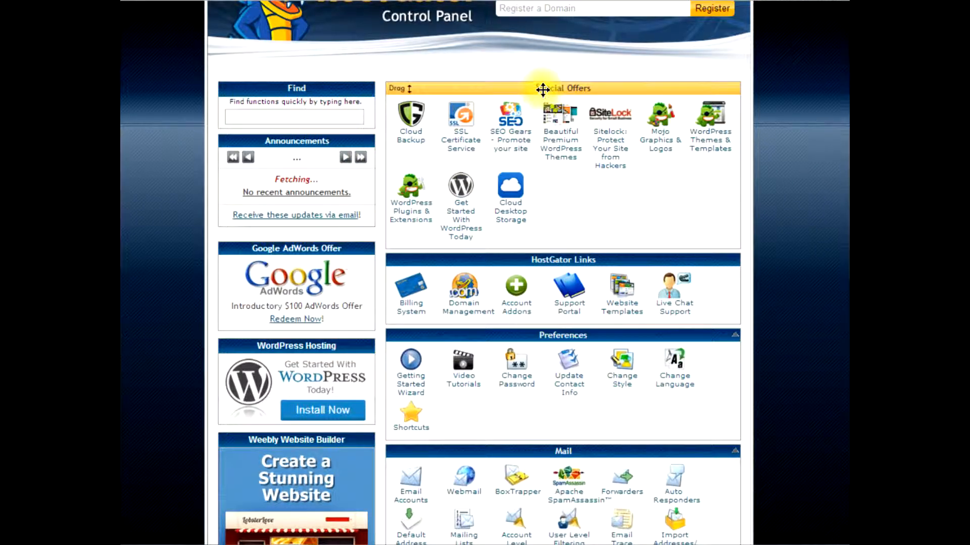
{"action": "scroll", "coordinate": [546, 256], "scroll_direction": "down", "scroll_amount": 2}
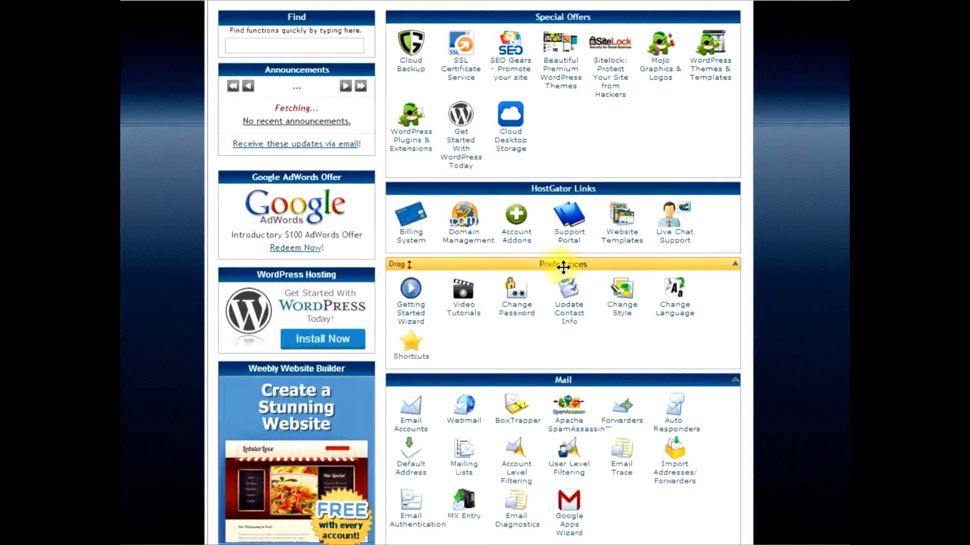
{"action": "scroll", "coordinate": [557, 268], "scroll_direction": "down", "scroll_amount": 2}
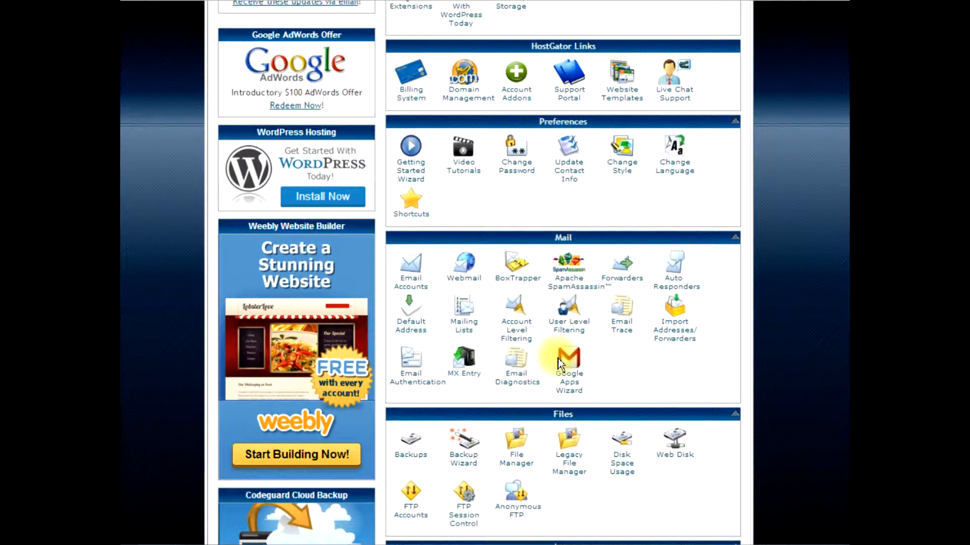
{"action": "scroll", "coordinate": [558, 358], "scroll_direction": "down", "scroll_amount": 3}
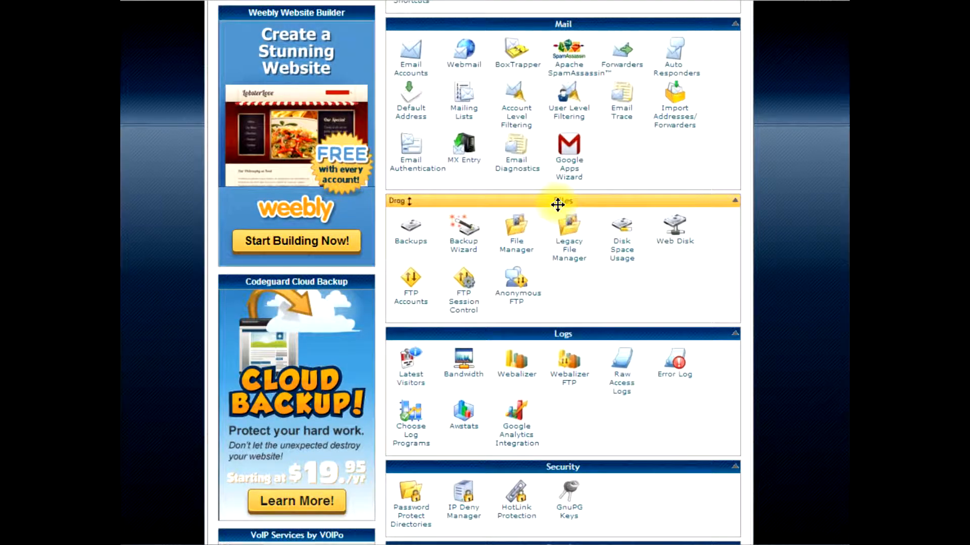
{"action": "scroll", "coordinate": [688, 351], "scroll_direction": "down", "scroll_amount": 2}
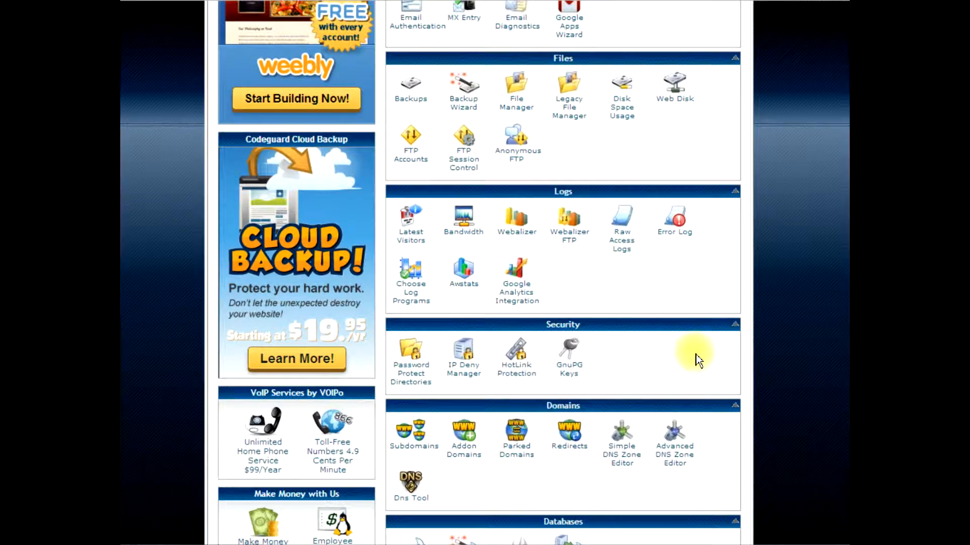
{"action": "scroll", "coordinate": [697, 360], "scroll_direction": "down", "scroll_amount": 2}
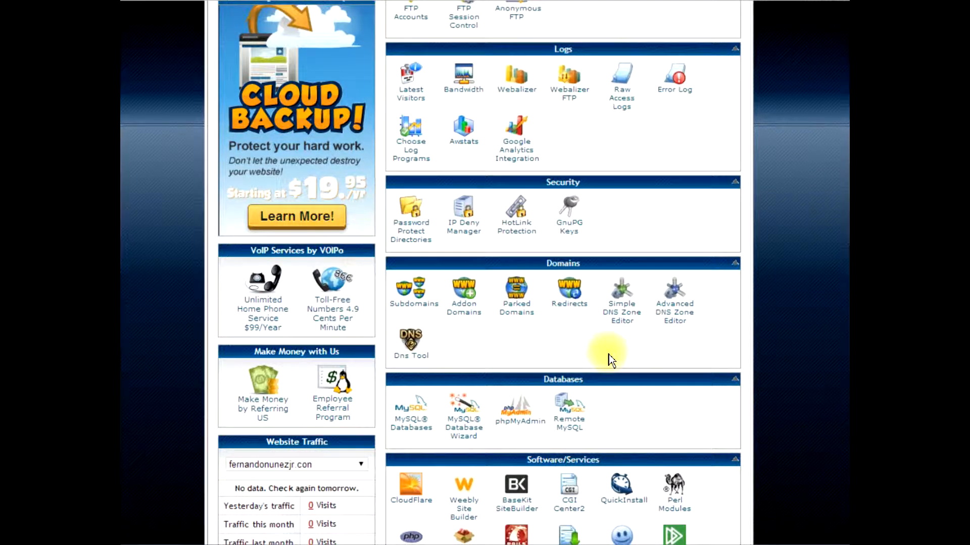
{"action": "scroll", "coordinate": [608, 355], "scroll_direction": "down", "scroll_amount": 4}
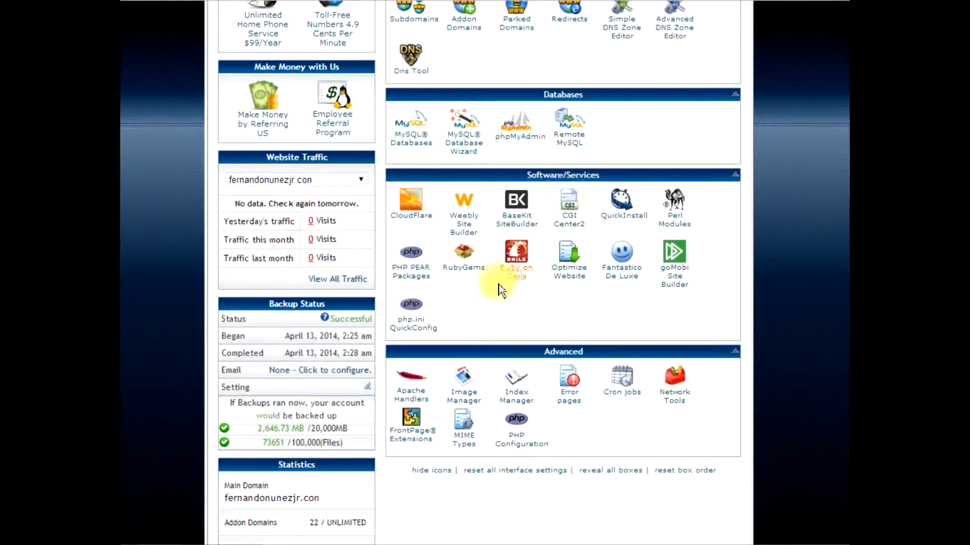
Open the Addon Domains page and enter client-sample-page.com as the new domain, with client-sample-page as the subdomain/FTP username
{"action": "scroll", "coordinate": [465, 296], "scroll_direction": "up", "scroll_amount": 2}
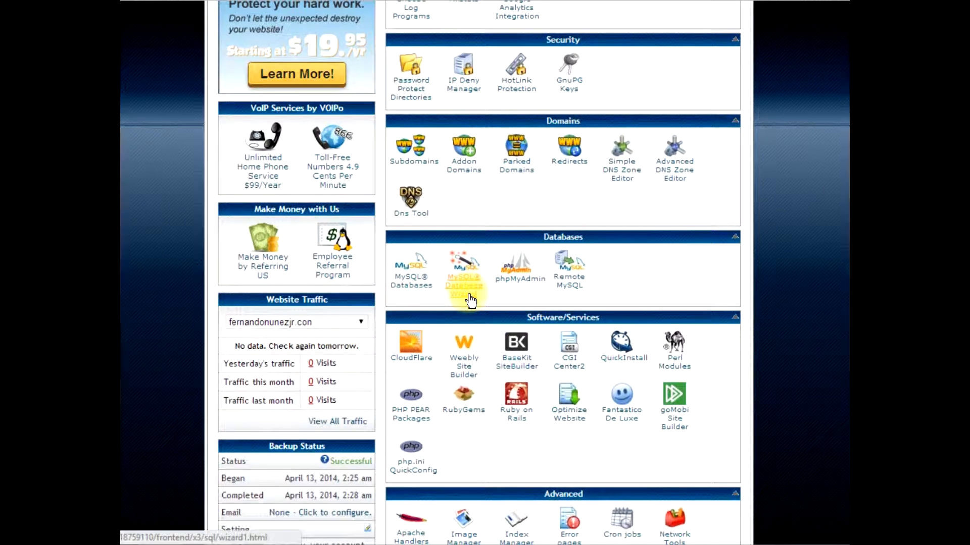
{"action": "left_click", "coordinate": [459, 176]}
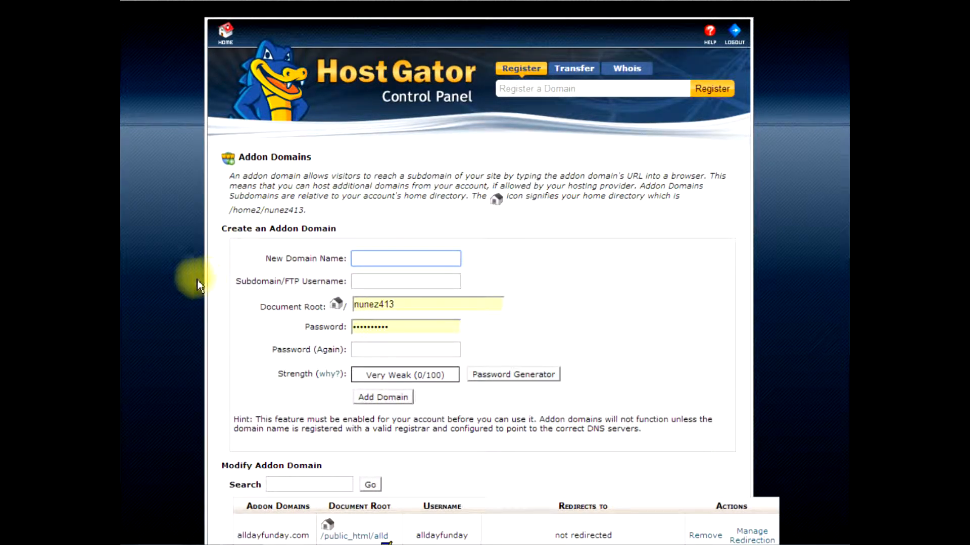
{"action": "scroll", "coordinate": [180, 272], "scroll_direction": "down", "scroll_amount": 1}
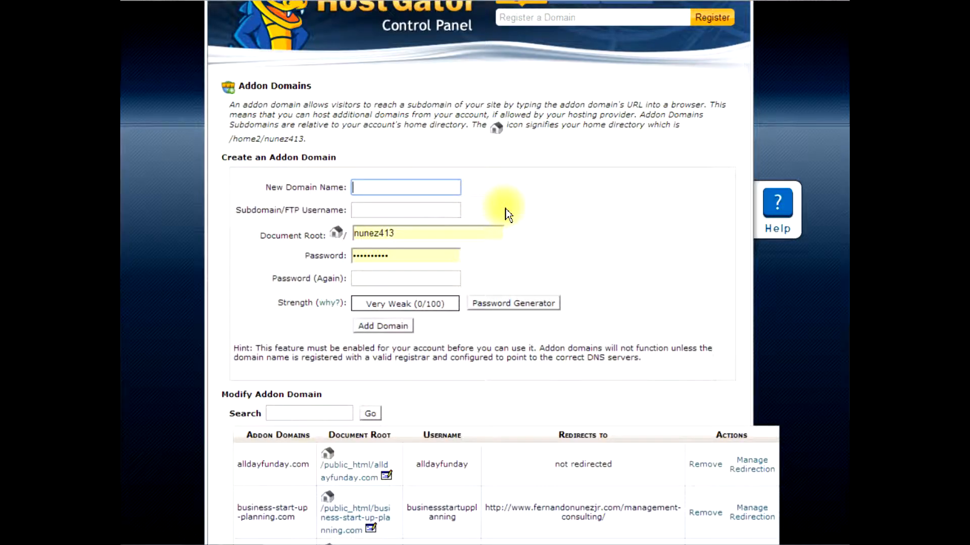
{"action": "type", "text": "client-sample-"}
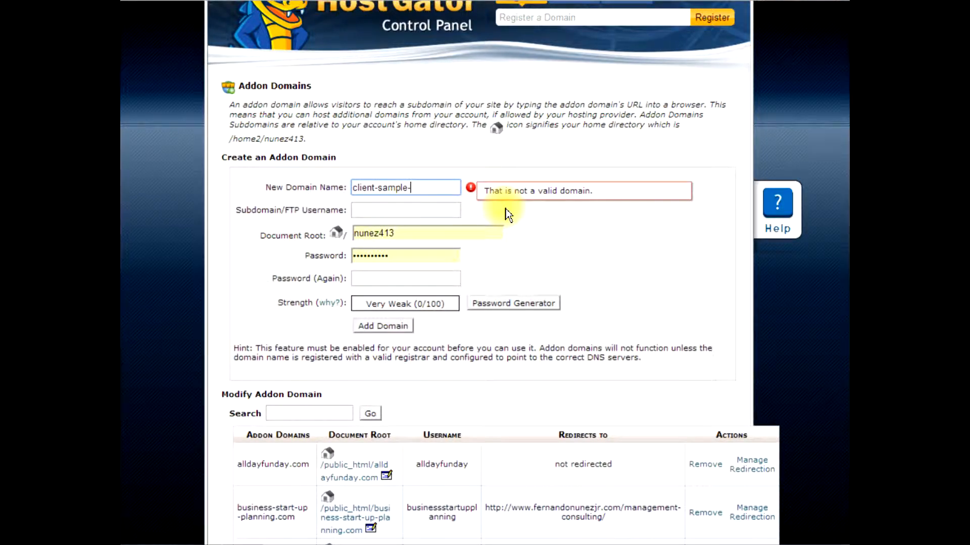
{"action": "type", "text": "page.com"}
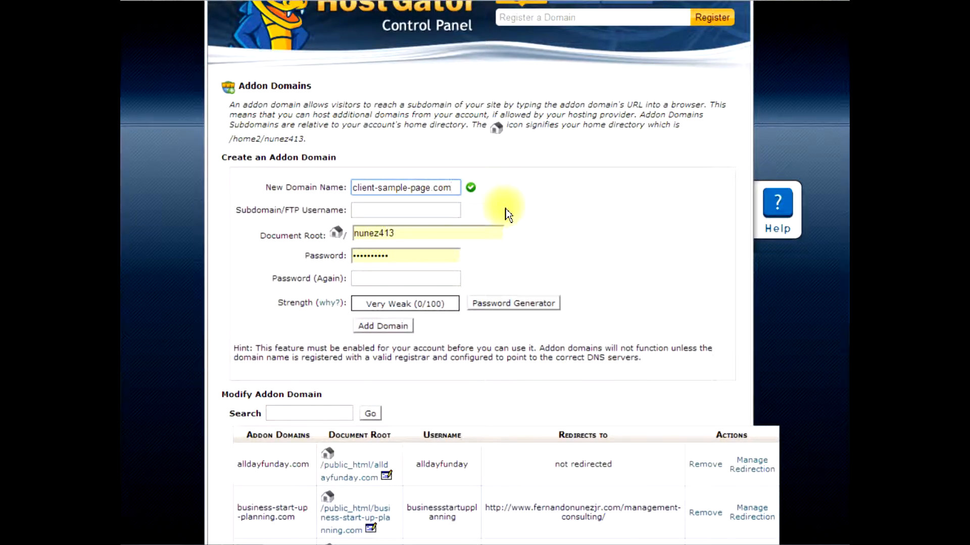
{"action": "left_click", "coordinate": [372, 210]}
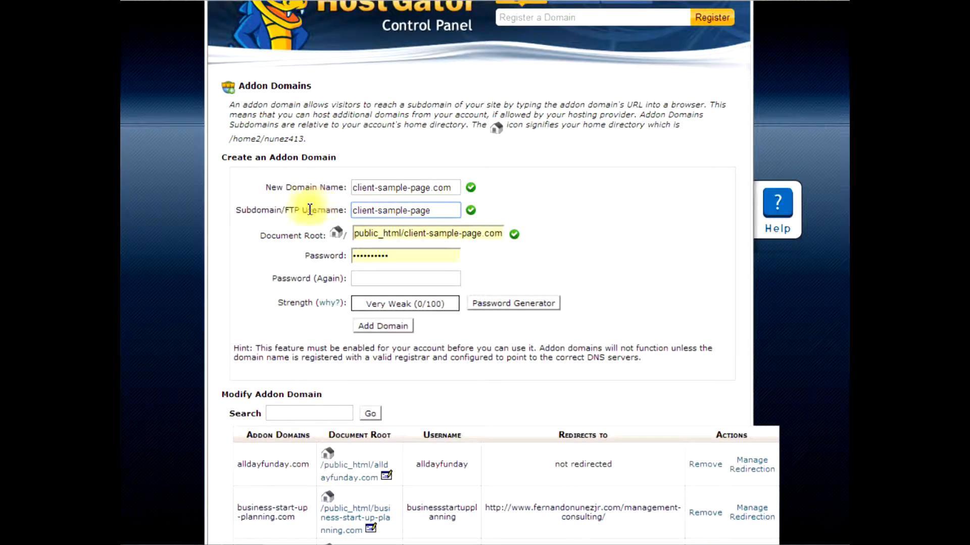
{"action": "left_click_drag", "start_coordinate": [433, 210], "coordinate": [340, 210]}
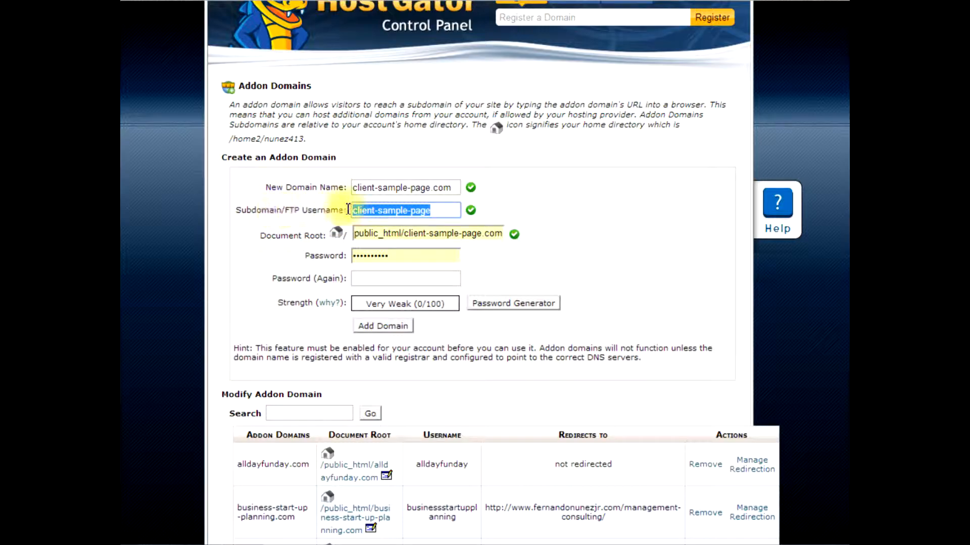
Replace the prefilled password for the addon domain with the account password and repeat it in the confirmation field
{"action": "left_click", "coordinate": [397, 284]}
{"action": "left_click_drag", "start_coordinate": [398, 256], "coordinate": [120, 220]}
{"action": "type", "text": "••••••••••"}
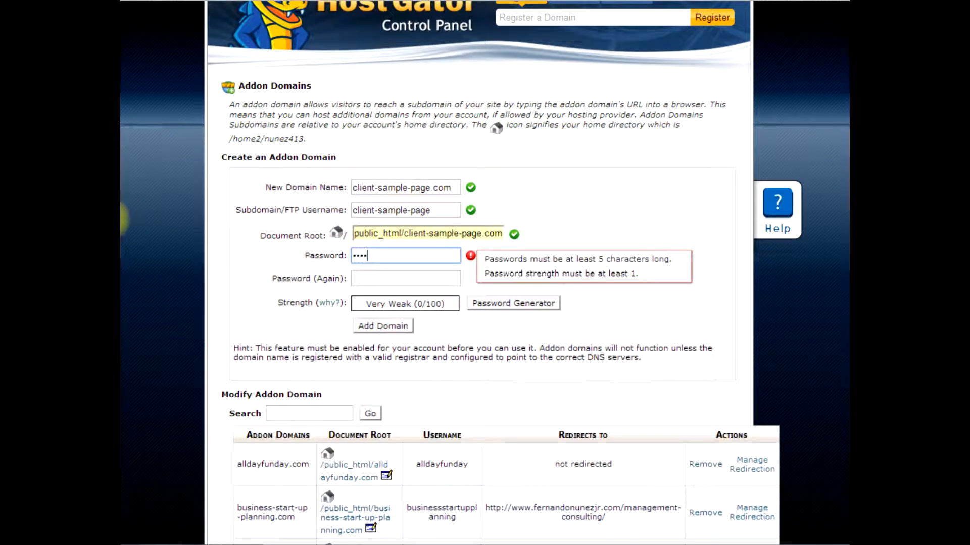
{"action": "key", "text": "Tab"}
{"action": "type", "text": "•••"}
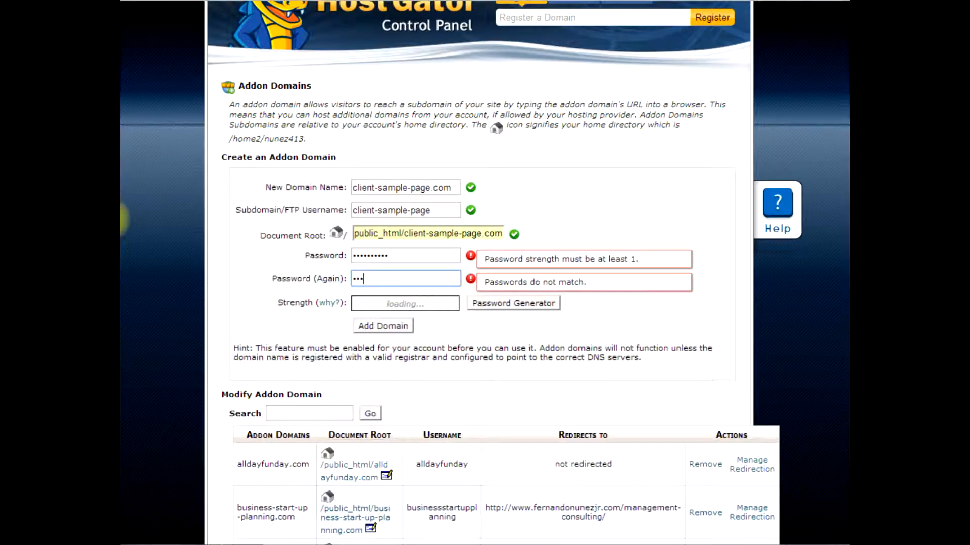
{"action": "type", "text": "•••••••"}
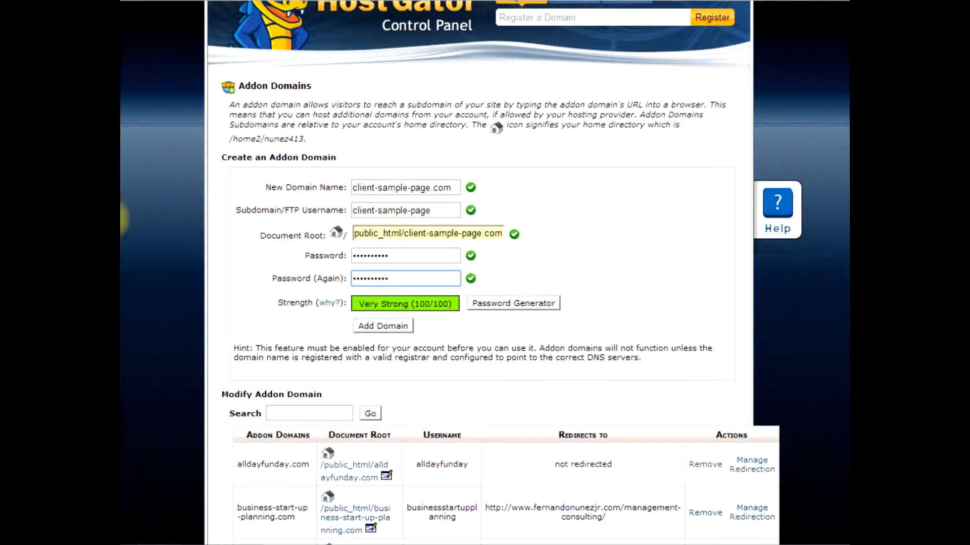
Add the addon domain, let the browser save the password, and go back to the Addon Domains page
{"action": "left_click", "coordinate": [381, 328]}
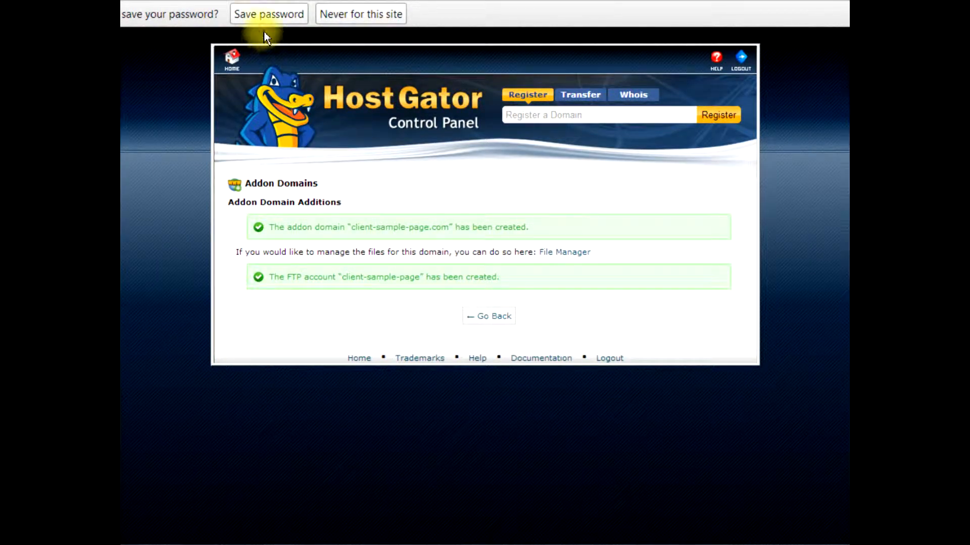
{"action": "left_click", "coordinate": [274, 15]}
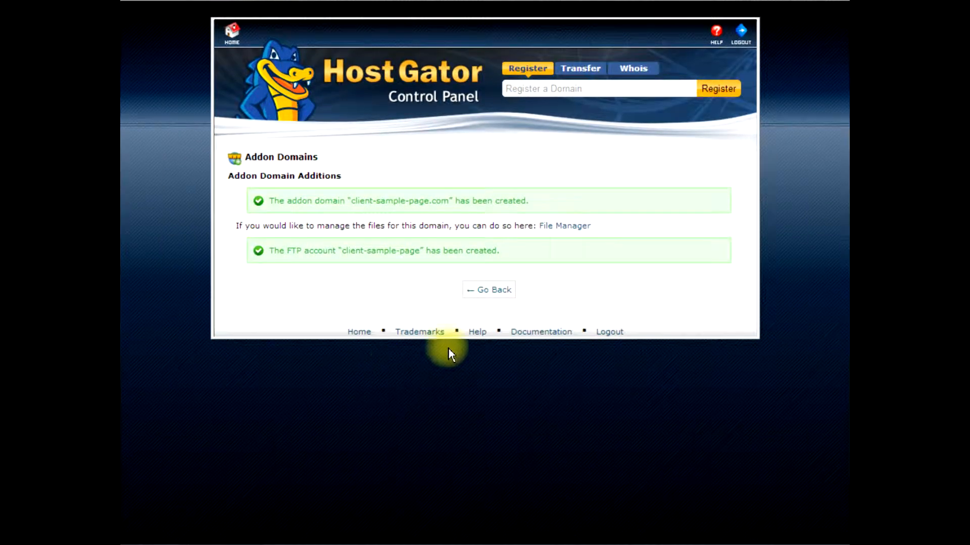
{"action": "left_click", "coordinate": [491, 292]}
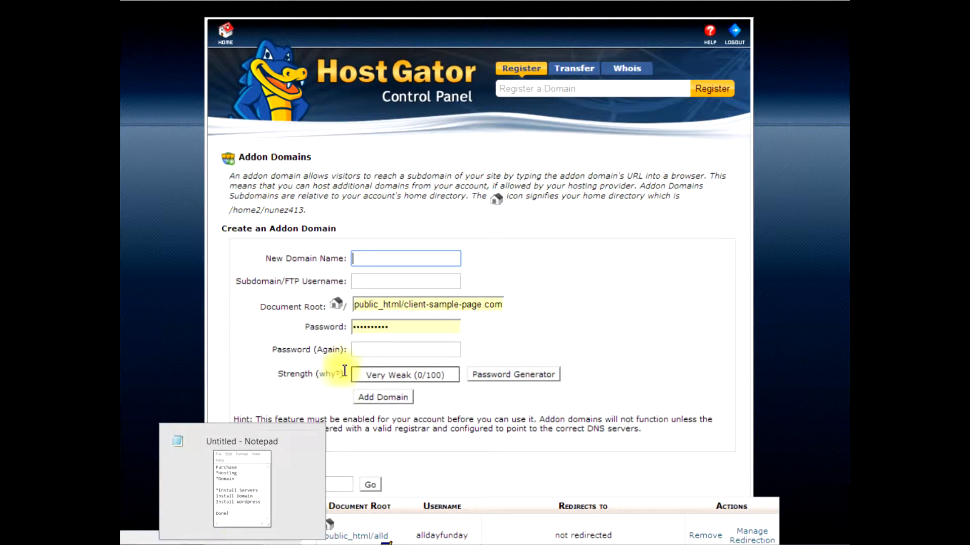
Switch to the Notepad checklist and mark the Install Domain line with a leading asterisk
{"action": "left_click", "coordinate": [238, 538]}
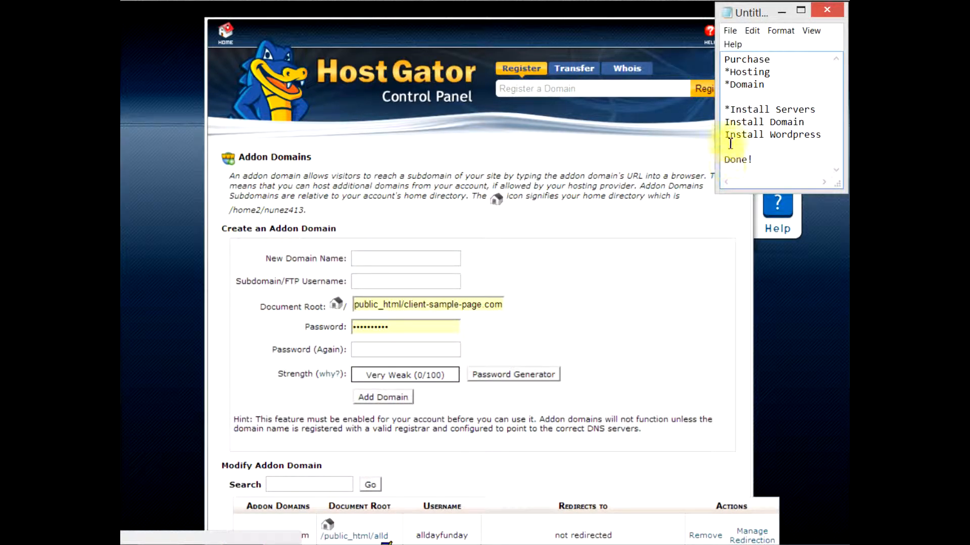
{"action": "left_click", "coordinate": [725, 122]}
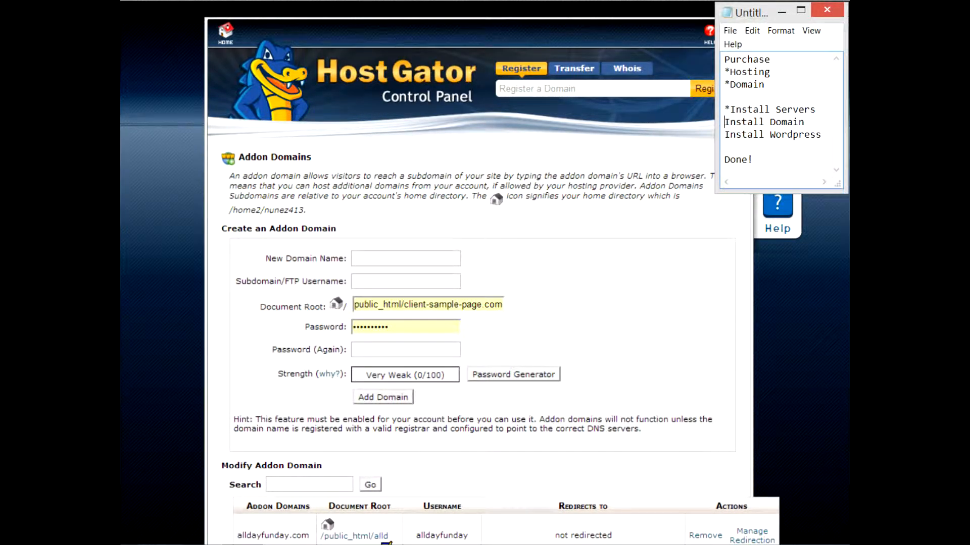
{"action": "type", "text": "*"}
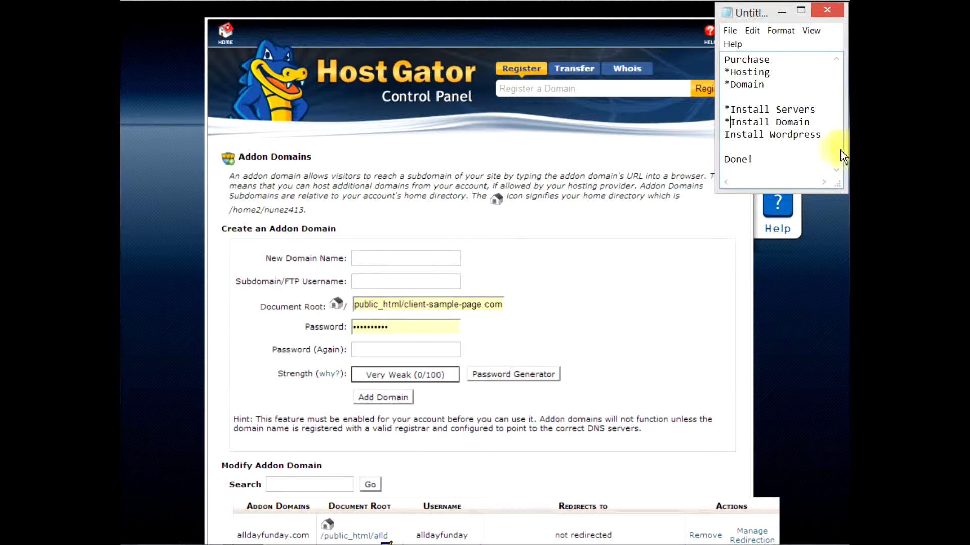
{"action": "left_click_drag", "start_coordinate": [823, 134], "coordinate": [730, 134]}
{"action": "left_click", "coordinate": [767, 146]}
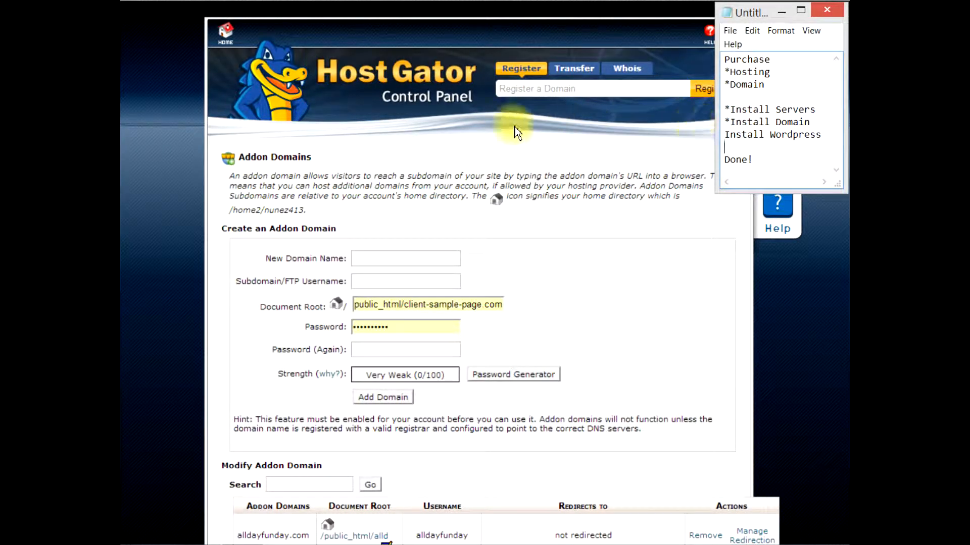
Return to the control panel's home page and open QuickInstall from the Software/Services section
{"action": "left_click", "coordinate": [226, 37]}
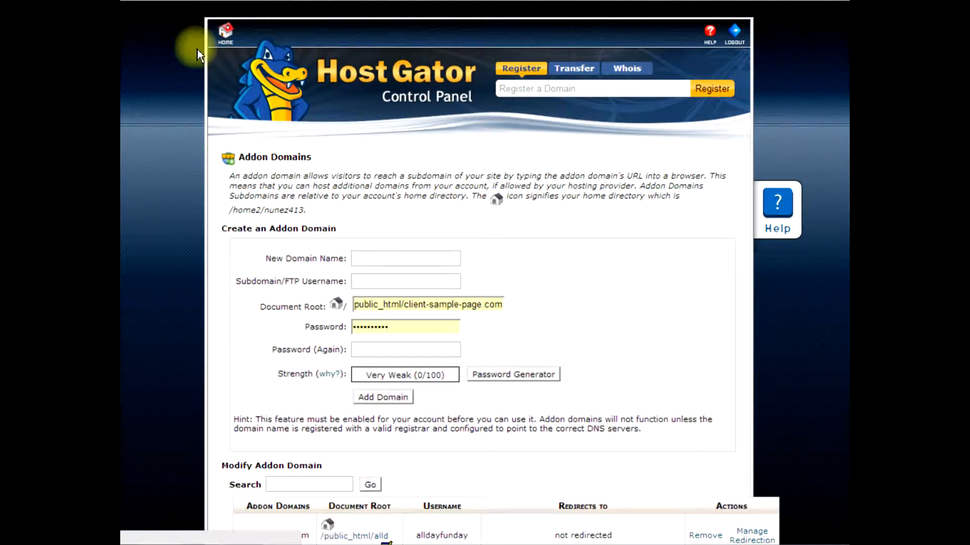
{"action": "left_click", "coordinate": [231, 39]}
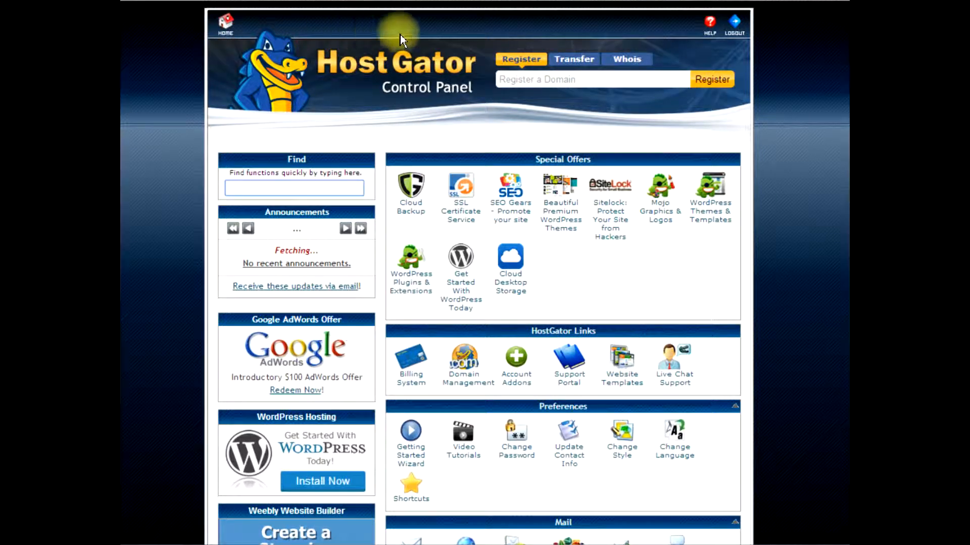
{"action": "scroll", "coordinate": [833, 247], "scroll_direction": "down", "scroll_amount": 10}
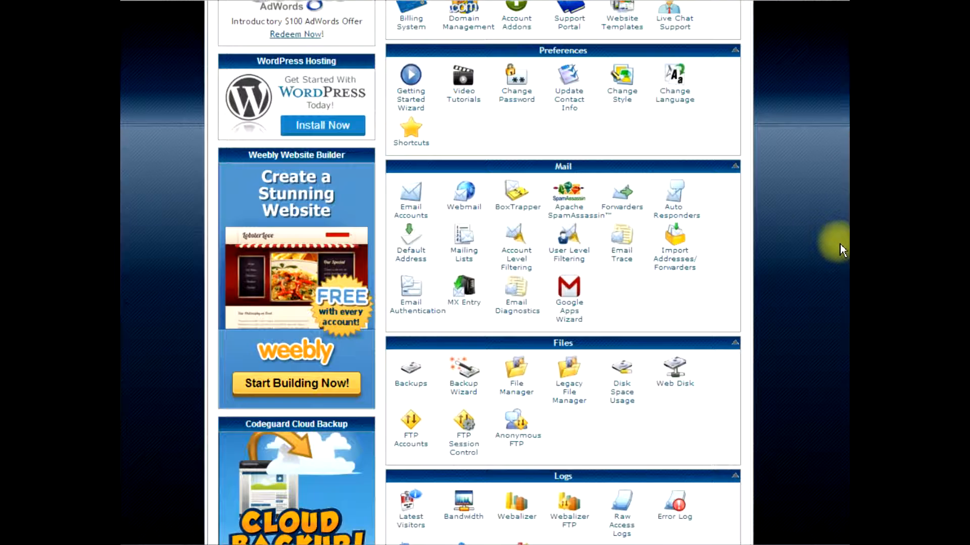
{"action": "scroll", "coordinate": [840, 244], "scroll_direction": "down", "scroll_amount": 5}
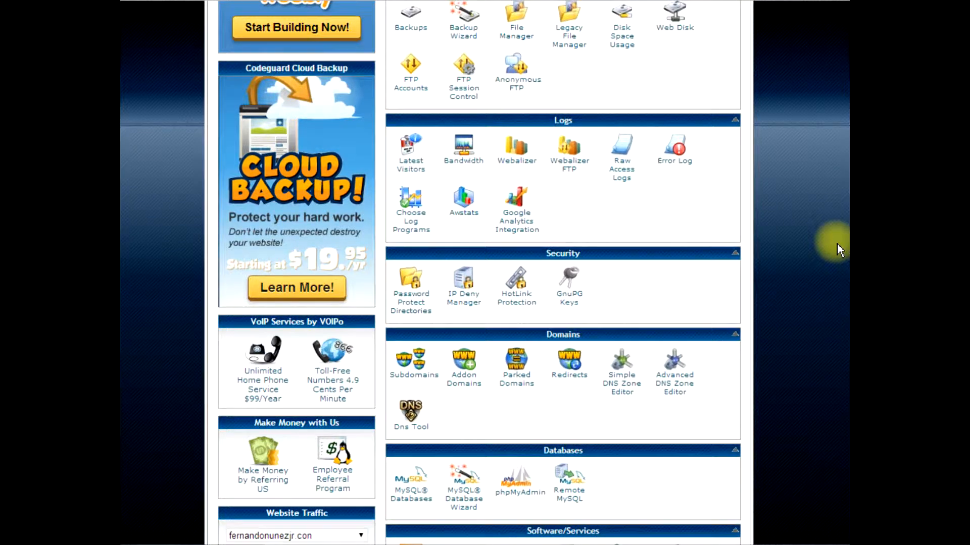
{"action": "scroll", "coordinate": [837, 246], "scroll_direction": "down", "scroll_amount": 4}
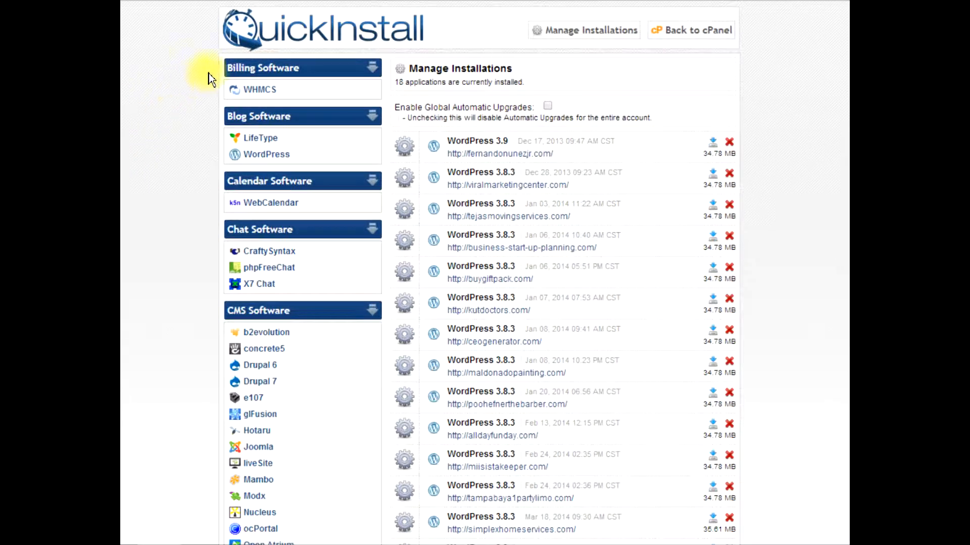
Look through QuickInstall's software categories, from blog and CMS software down to eCommerce, eLearning and forum software
{"action": "scroll", "coordinate": [260, 432], "scroll_direction": "down", "scroll_amount": 4}
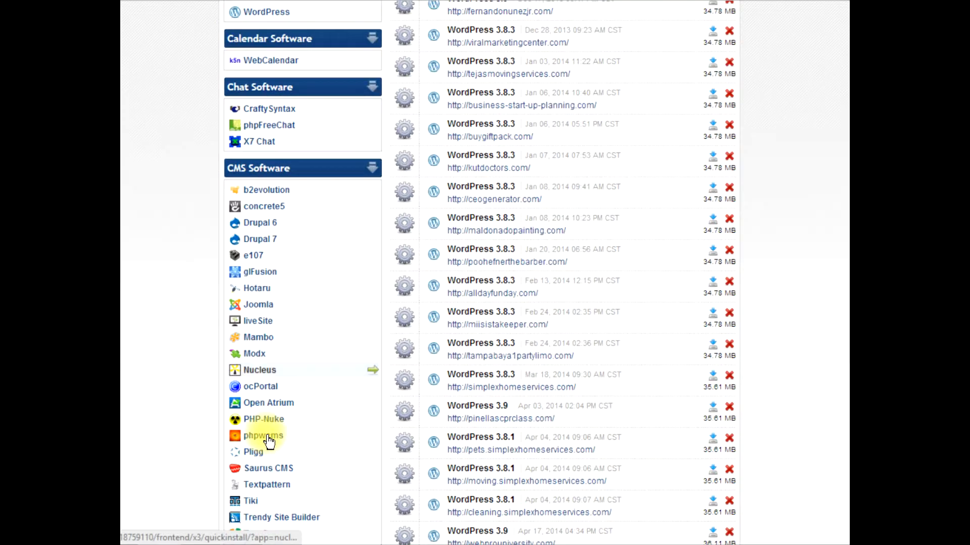
{"action": "scroll", "coordinate": [272, 492], "scroll_direction": "down", "scroll_amount": 1}
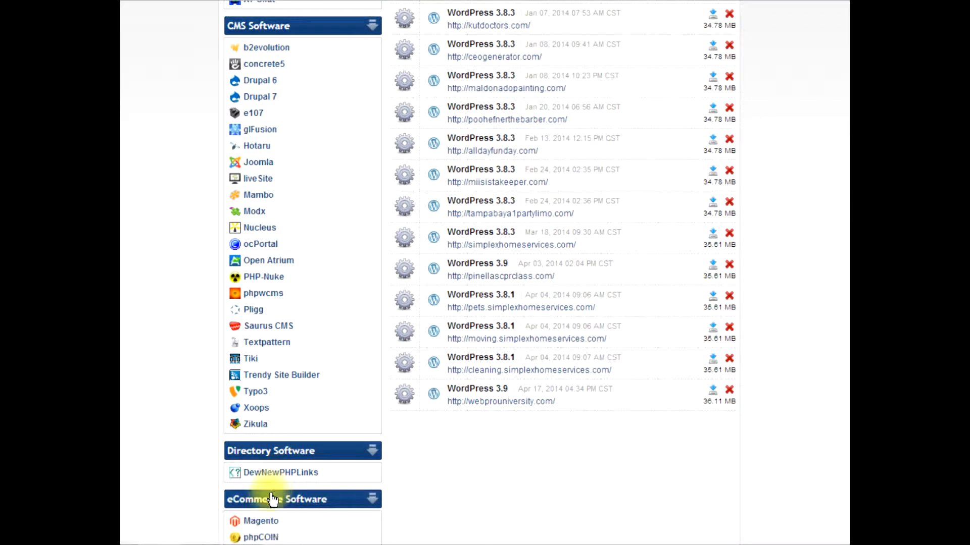
{"action": "scroll", "coordinate": [271, 494], "scroll_direction": "down", "scroll_amount": 2}
{"action": "scroll", "coordinate": [270, 494], "scroll_direction": "up", "scroll_amount": 3}
{"action": "scroll", "coordinate": [271, 494], "scroll_direction": "up", "scroll_amount": 3}
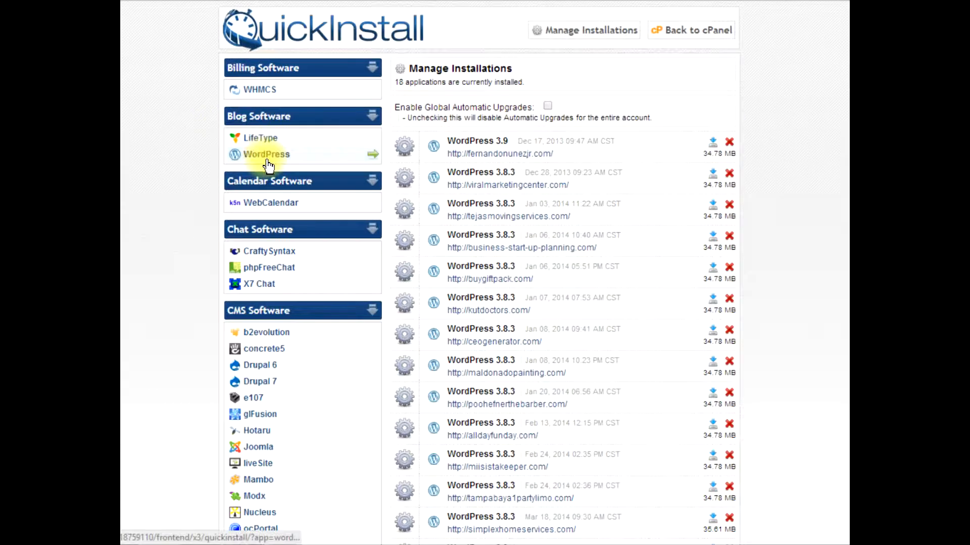
{"action": "scroll", "coordinate": [273, 167], "scroll_direction": "down", "scroll_amount": 3}
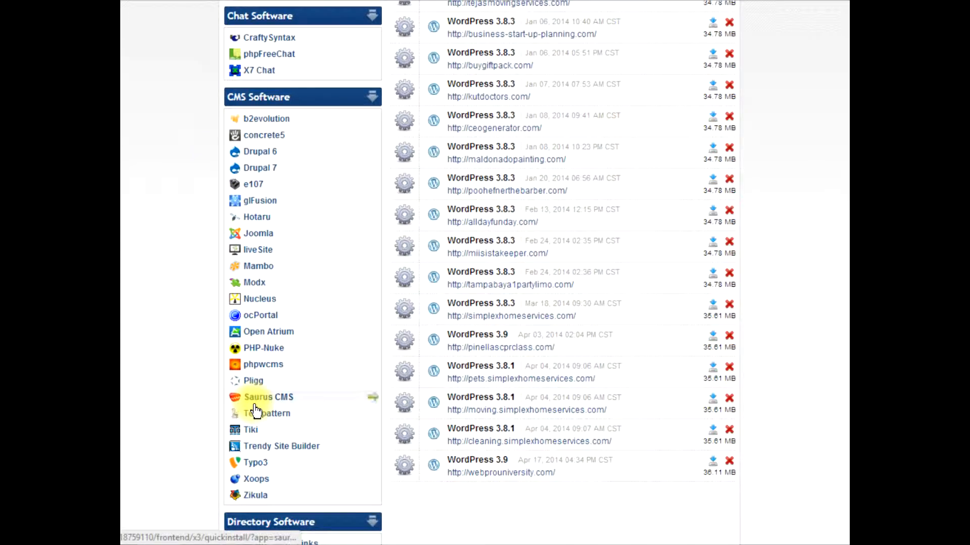
{"action": "scroll", "coordinate": [252, 399], "scroll_direction": "up", "scroll_amount": 3}
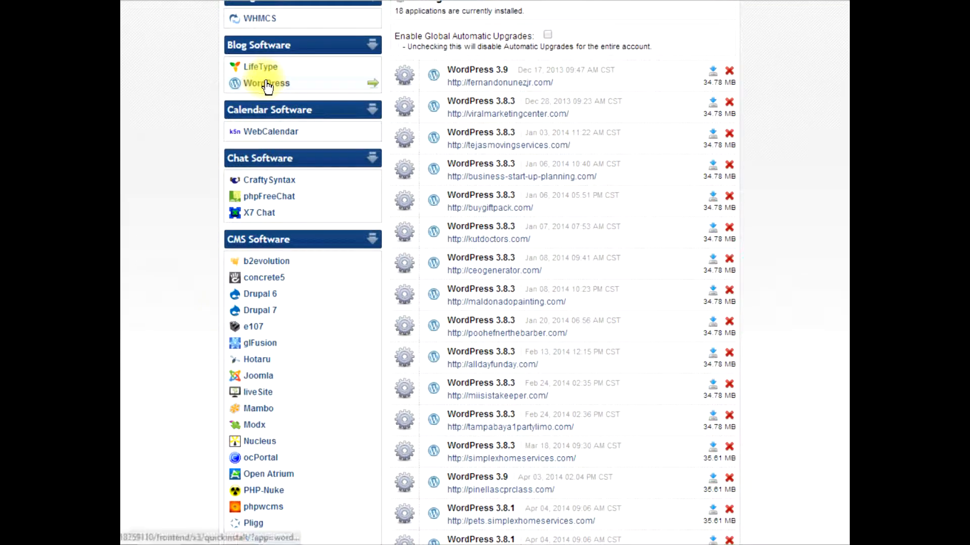
{"action": "scroll", "coordinate": [263, 217], "scroll_direction": "down", "scroll_amount": 7}
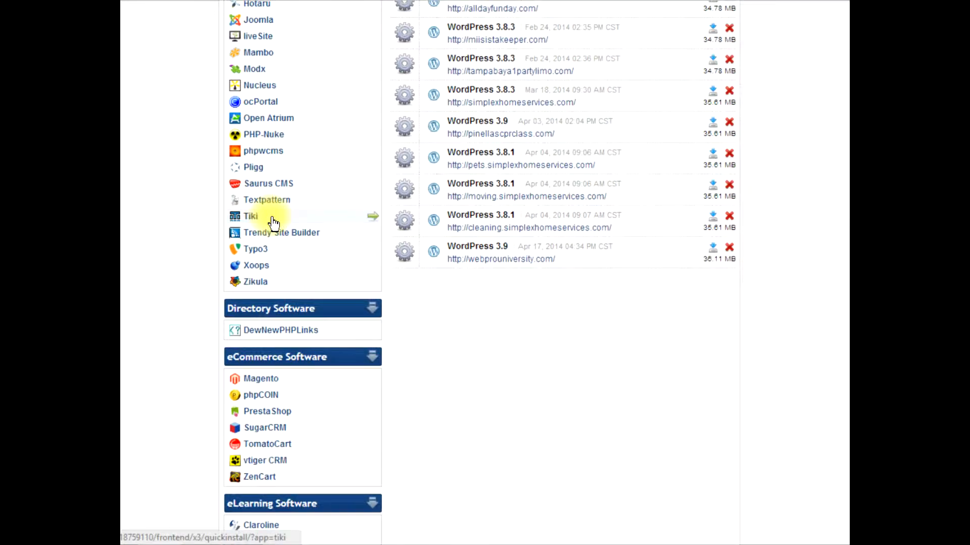
{"action": "scroll", "coordinate": [272, 222], "scroll_direction": "down", "scroll_amount": 3}
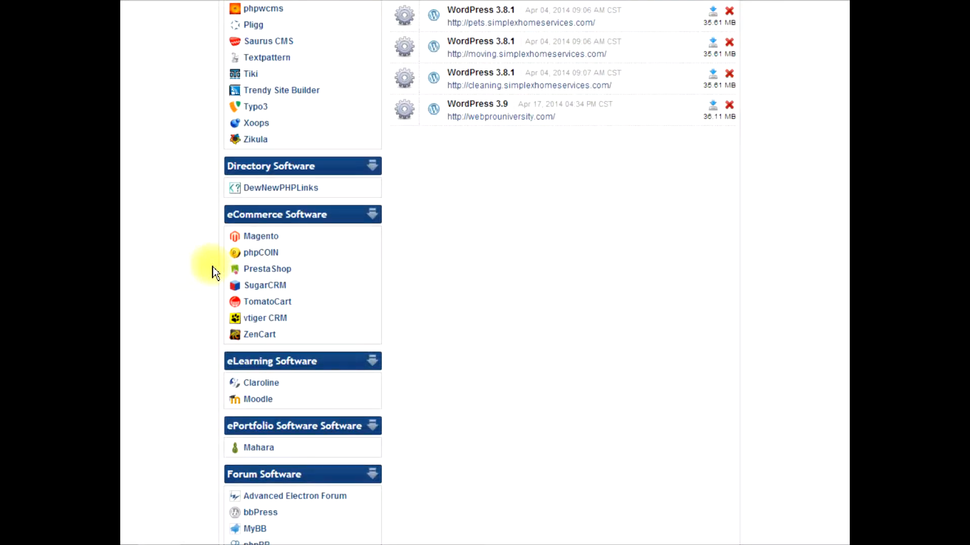
{"action": "scroll", "coordinate": [214, 272], "scroll_direction": "down", "scroll_amount": 3}
{"action": "scroll", "coordinate": [213, 266], "scroll_direction": "up", "scroll_amount": 15}
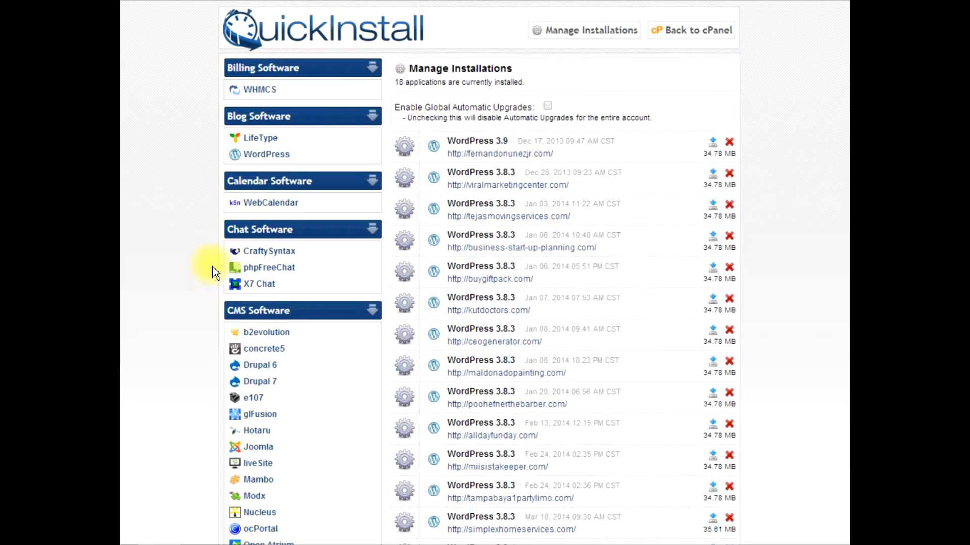
Start a WordPress installation and choose client-sample-page.com as the application URL
{"action": "left_click", "coordinate": [267, 157]}
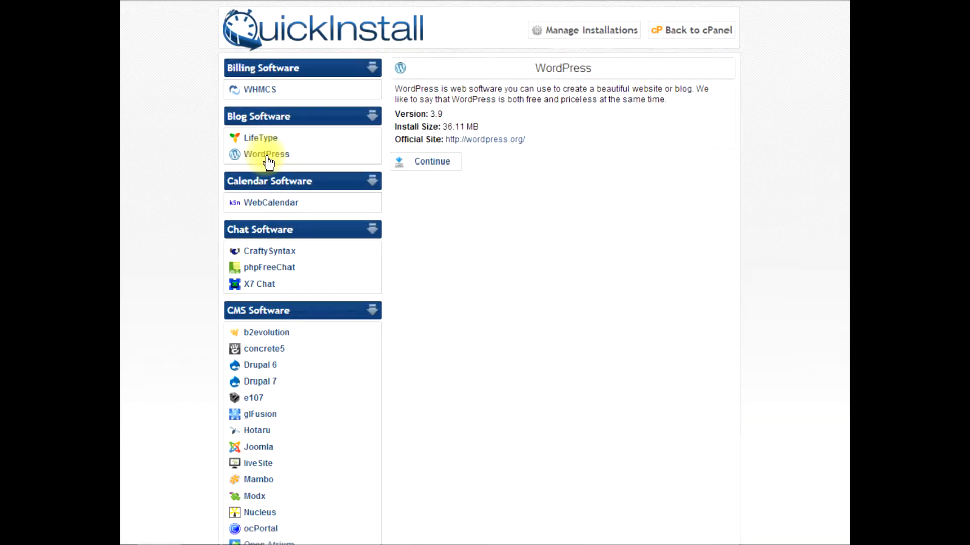
{"action": "left_click", "coordinate": [449, 161]}
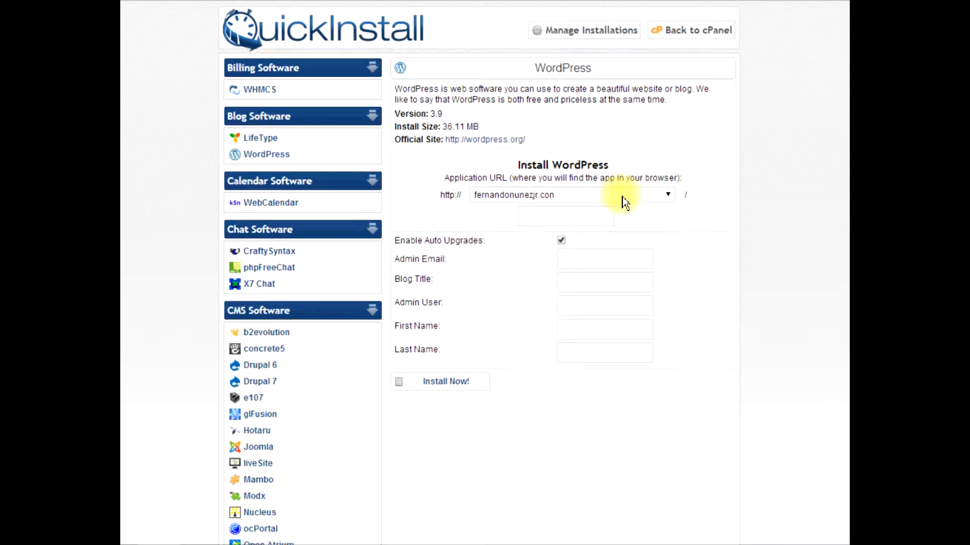
{"action": "left_click", "coordinate": [622, 196]}
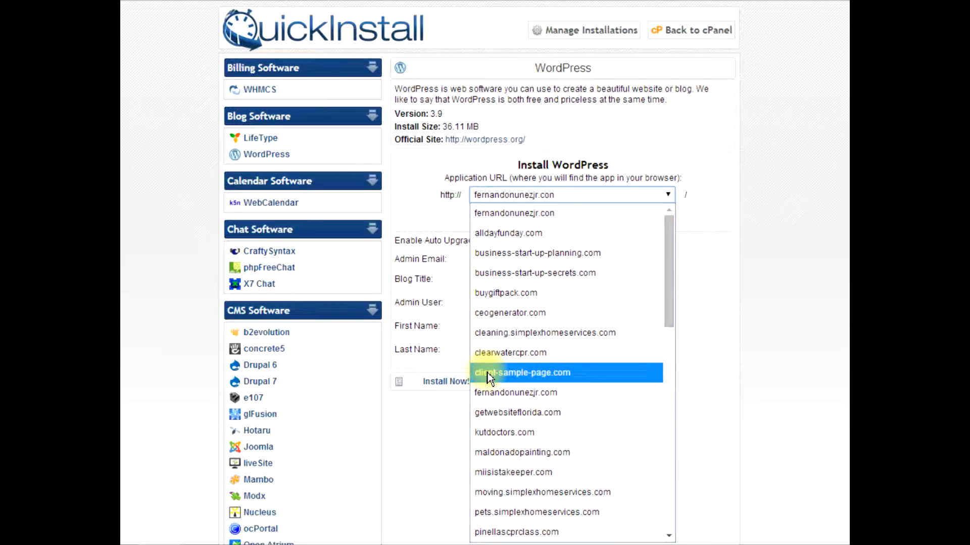
{"action": "left_click", "coordinate": [536, 373]}
Fill in the admin email, first name and last name of the WordPress installation using the saved autofill entry
{"action": "left_click", "coordinate": [584, 254]}
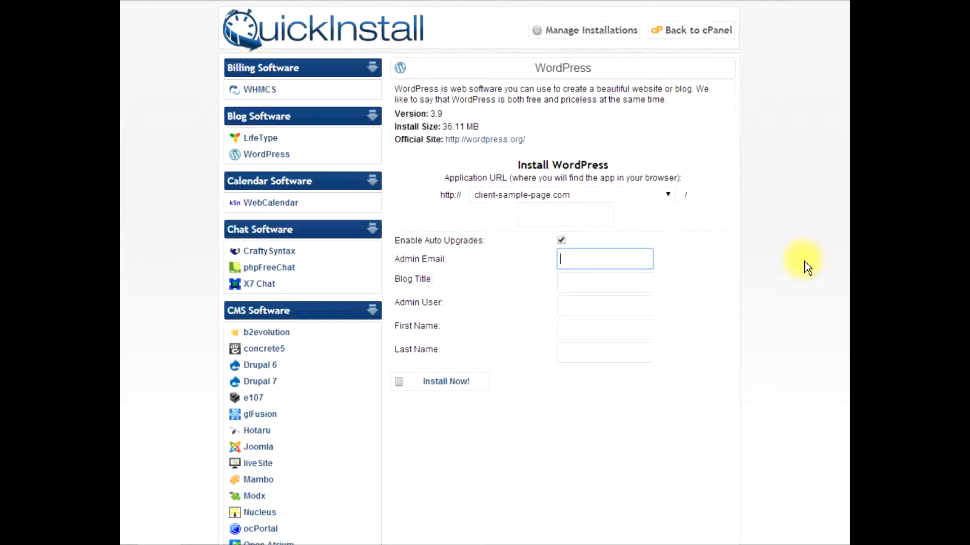
{"action": "type", "text": "fer"}
{"action": "key", "text": "Down"}
{"action": "key", "text": "Tab"}
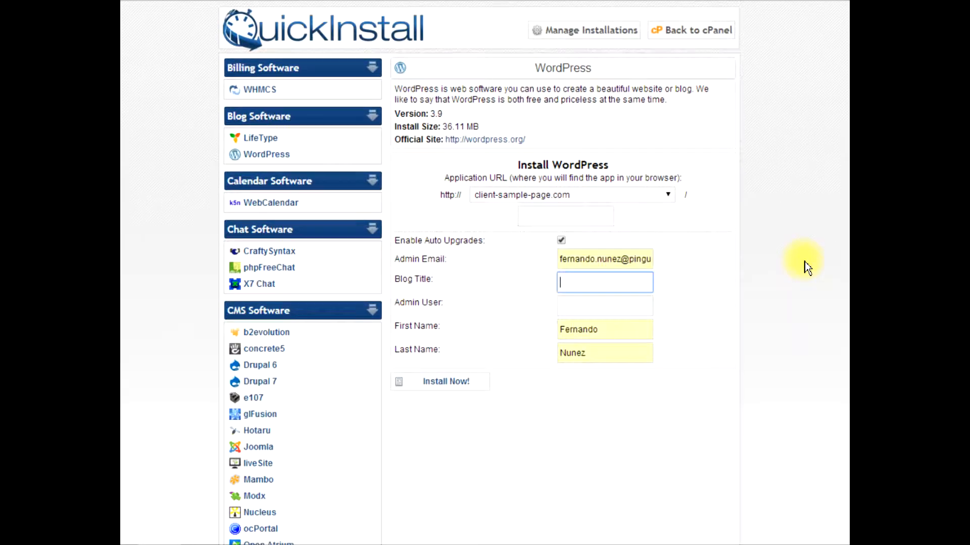
Set the blog title to "sample" and enter the administrator's first name in lowercase as the admin user
{"action": "type", "text": "sample"}
{"action": "key", "text": "Tab"}
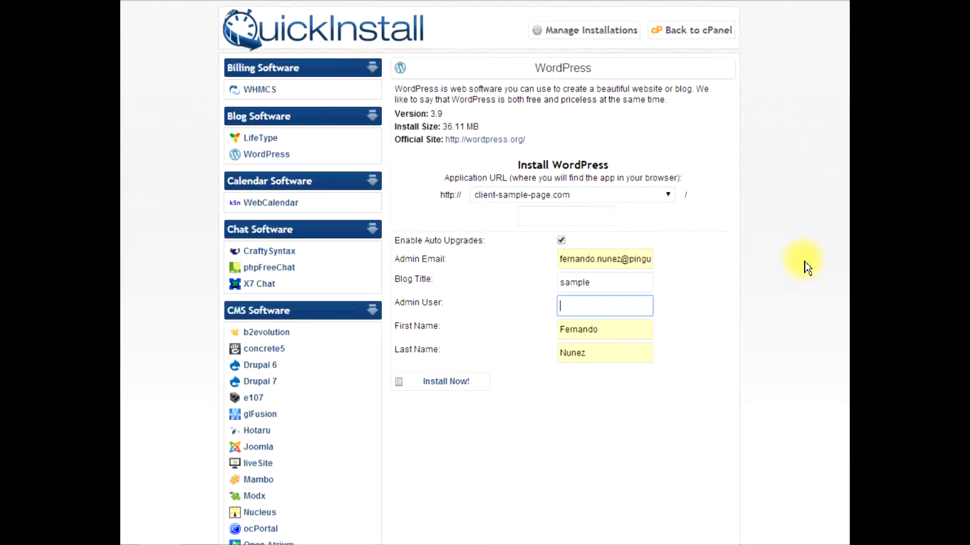
{"action": "type", "text": "fernando"}
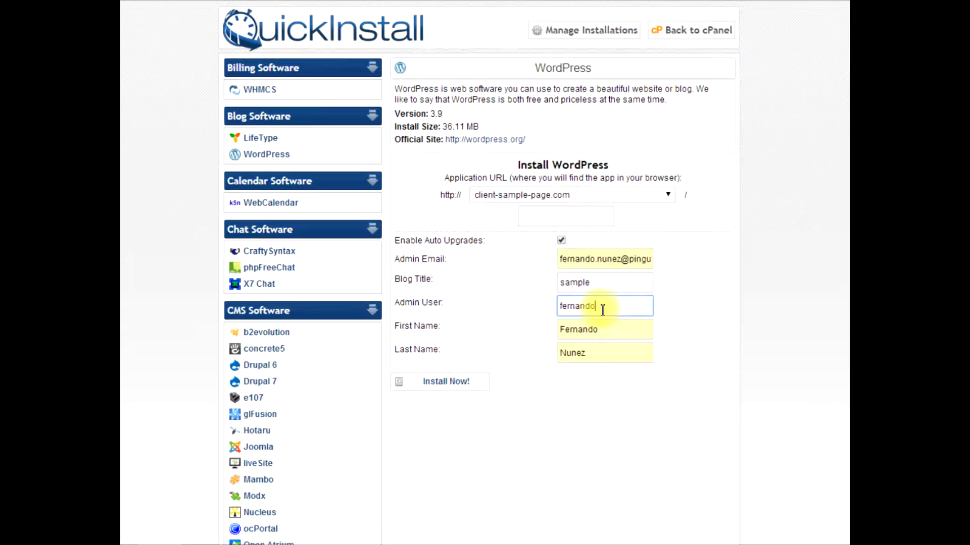
Try "admin" as the admin user, and change it back to the administrator's first name
{"action": "left_click_drag", "start_coordinate": [603, 310], "coordinate": [515, 298]}
{"action": "type", "text": "admin"}
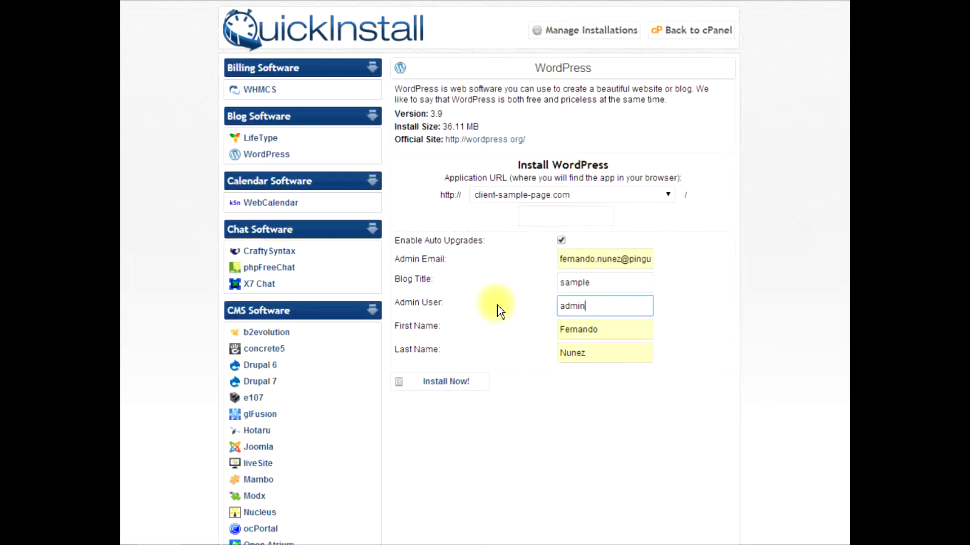
{"action": "key", "text": "BackSpace"}
{"action": "key", "text": "BackSpace"}
{"action": "key", "text": "BackSpace"}
{"action": "key", "text": "BackSpace"}
{"action": "key", "text": "BackSpace"}
{"action": "type", "text": "fernando"}
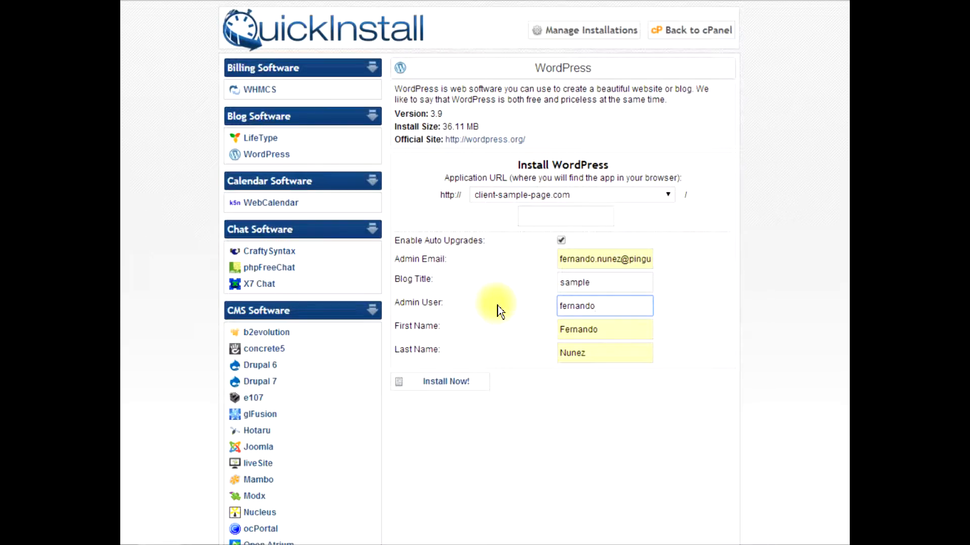
Install WordPress and open the site's admin area from the installation's completion message
{"action": "left_click", "coordinate": [447, 384]}
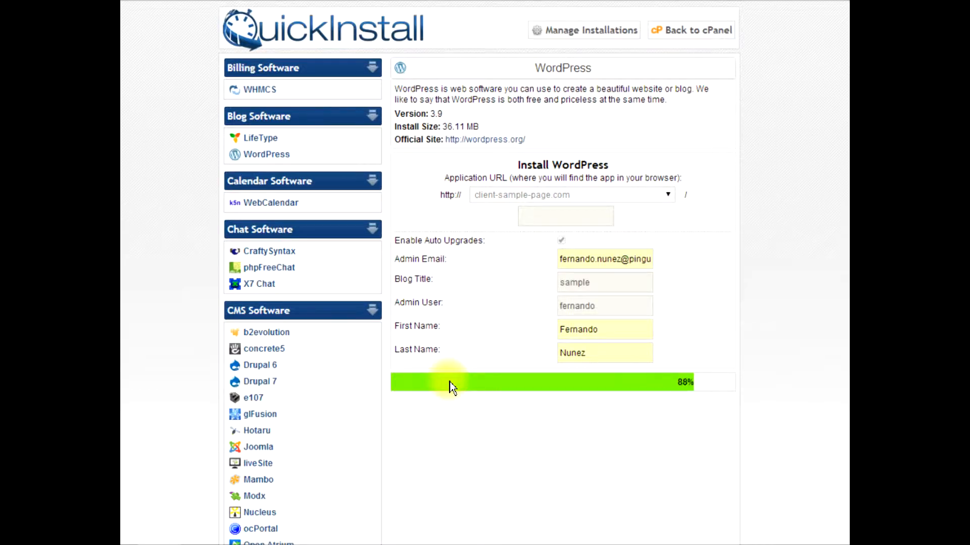
{"action": "scroll", "coordinate": [449, 381], "scroll_direction": "down", "scroll_amount": 3}
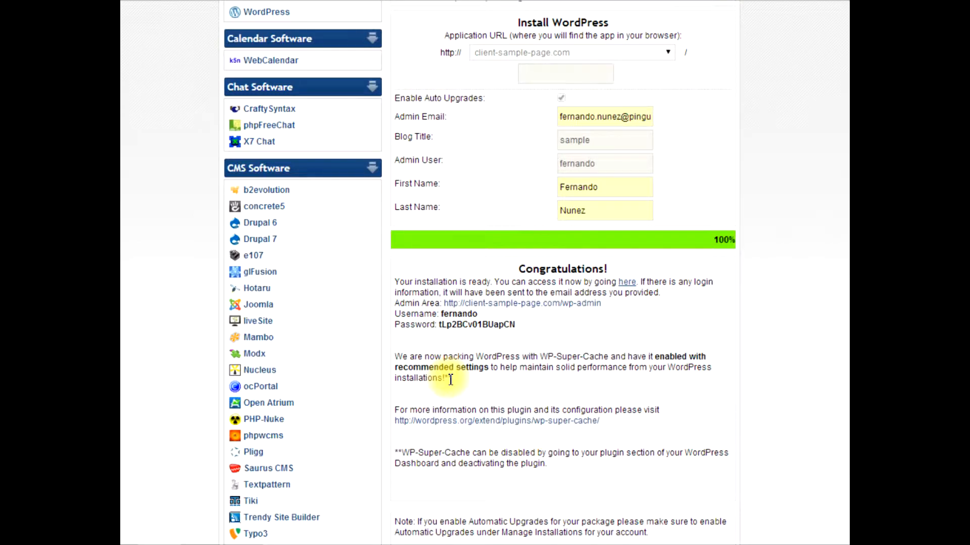
{"action": "left_click", "coordinate": [556, 305]}
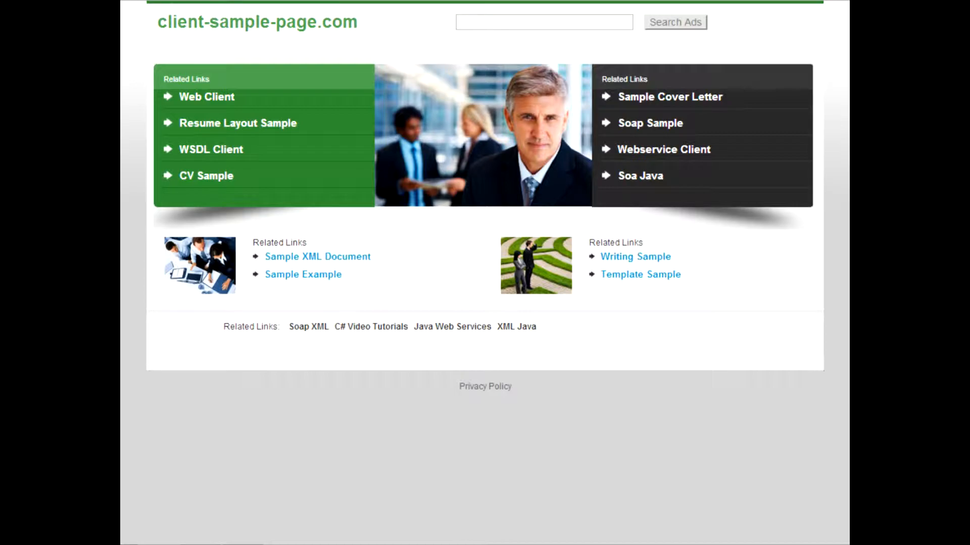
Open the existing Pingunio Consultants site's wp-admin login page in a new tab and examine its username and password fields
{"action": "key", "text": "ctrl+t"}
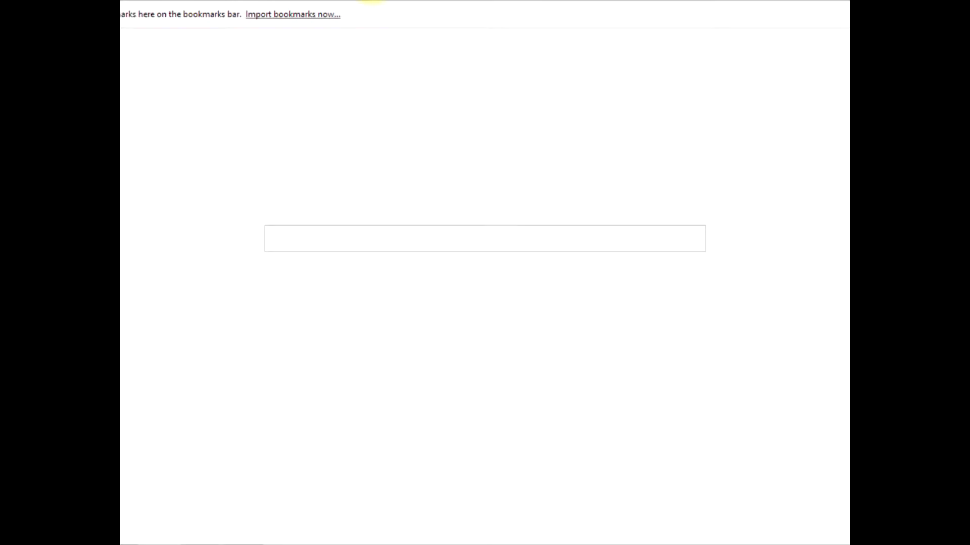
{"action": "type", "text": "fernando"}
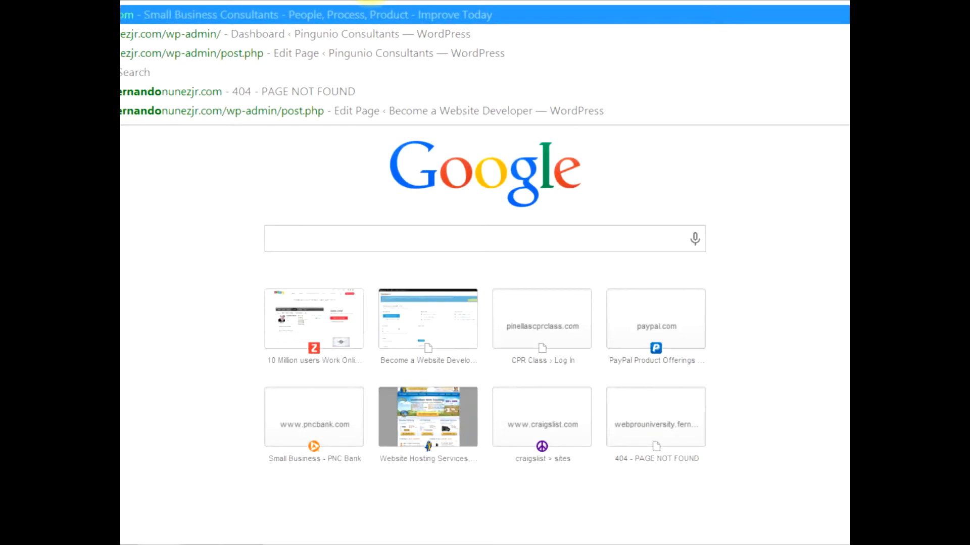
{"action": "key", "text": "Down"}
{"action": "key", "text": "Escape"}
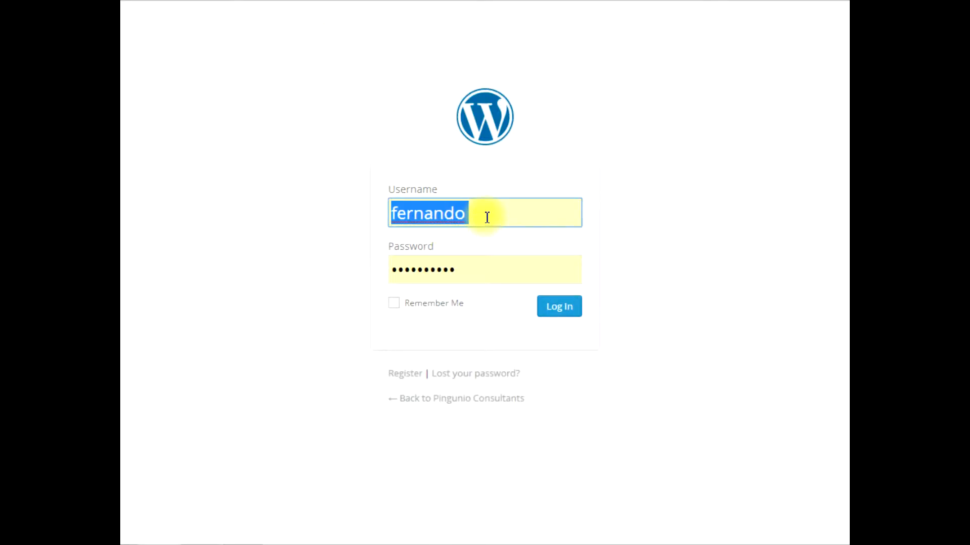
{"action": "double_click", "coordinate": [486, 214]}
{"action": "key", "text": "BackSpace"}
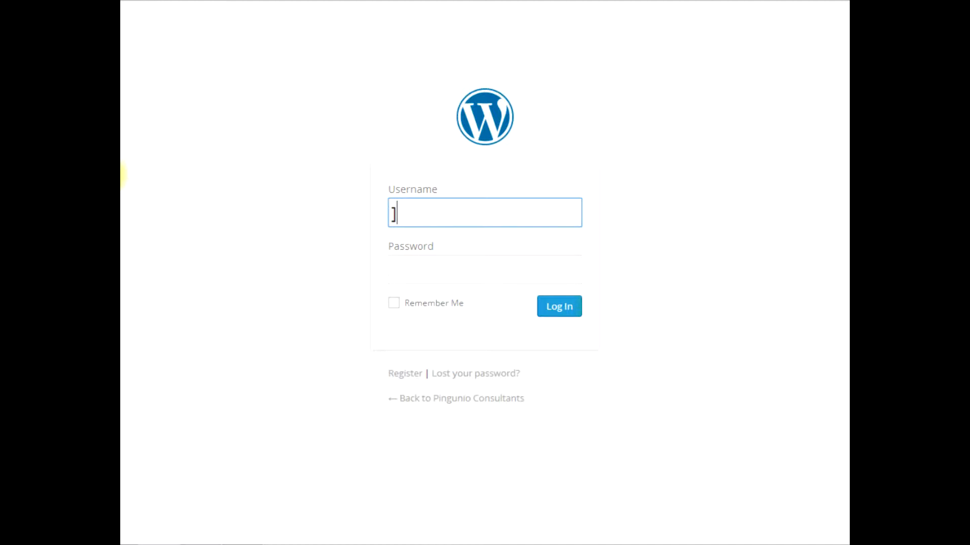
{"action": "left_click", "coordinate": [177, 159]}
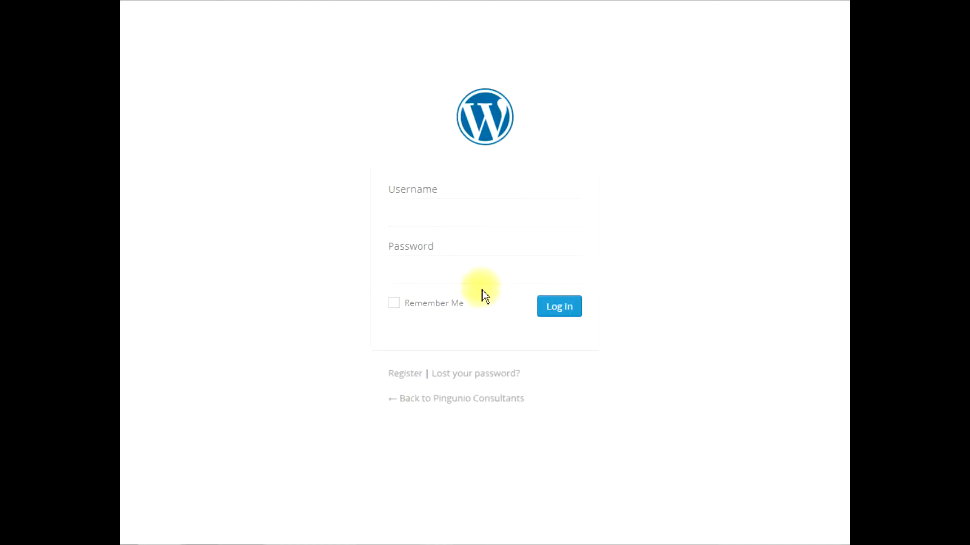
{"action": "left_click", "coordinate": [504, 211]}
{"action": "left_click", "coordinate": [493, 277]}
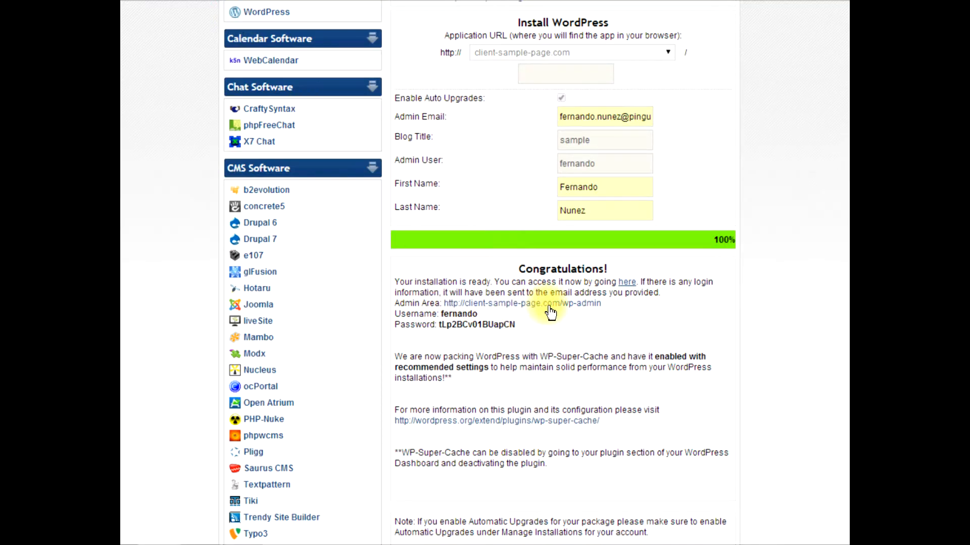
Copy the generated admin password from the WordPress installation's completion message
{"action": "left_click_drag", "start_coordinate": [602, 303], "coordinate": [427, 309]}
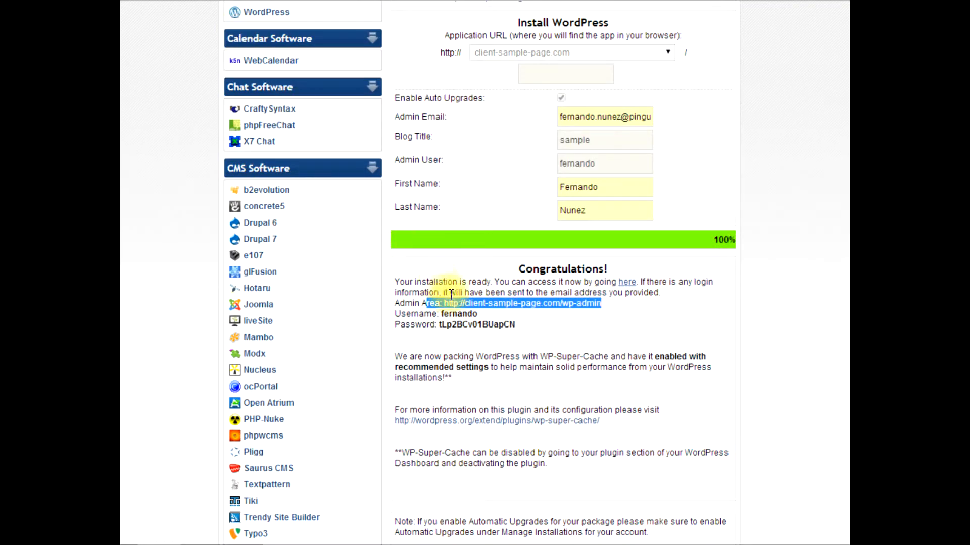
{"action": "double_click", "coordinate": [472, 325]}
{"action": "right_click", "coordinate": [481, 326]}
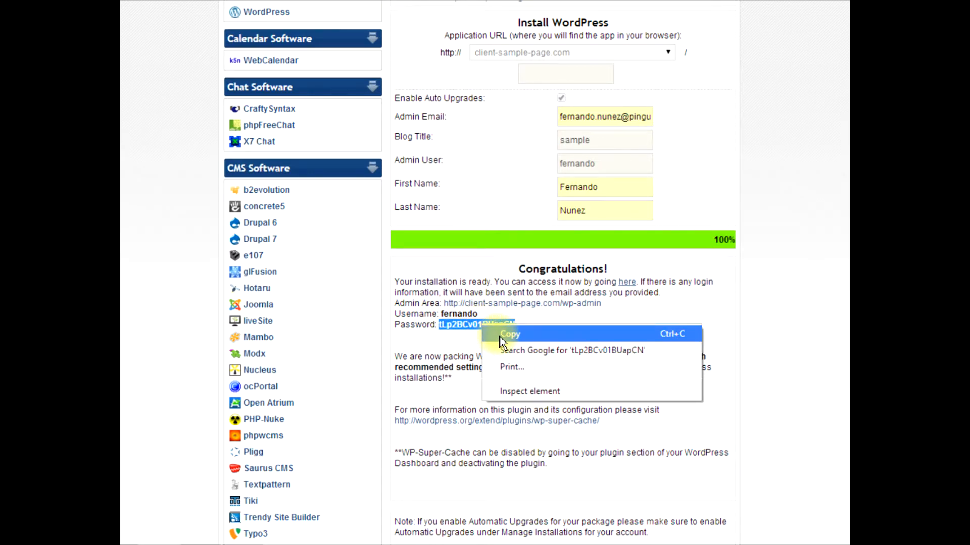
{"action": "left_click", "coordinate": [509, 335]}
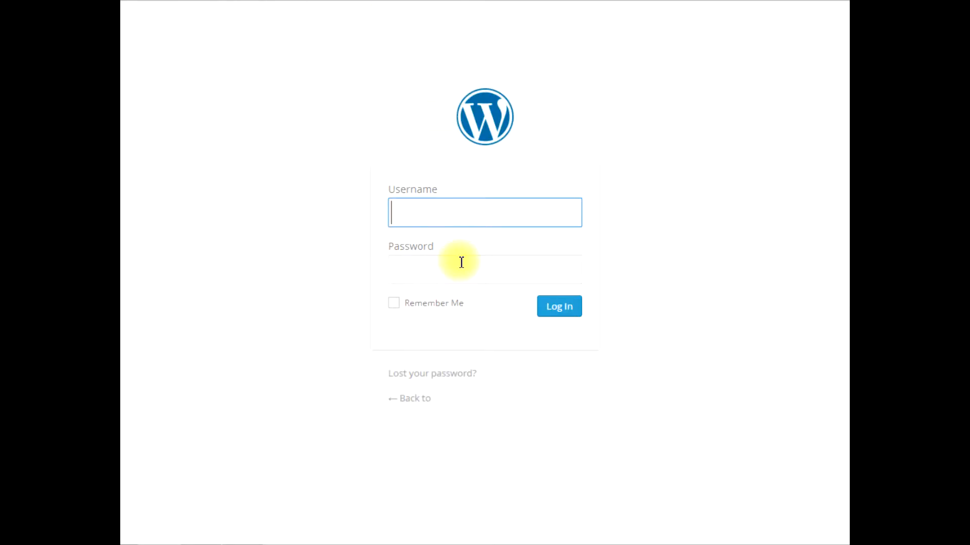
Log in to the new WordPress site with the admin username and the copied account password
{"action": "type", "text": "fernando"}
{"action": "left_click", "coordinate": [461, 262]}
{"action": "key", "text": "ctrl+v"}
{"action": "left_click", "coordinate": [561, 313]}
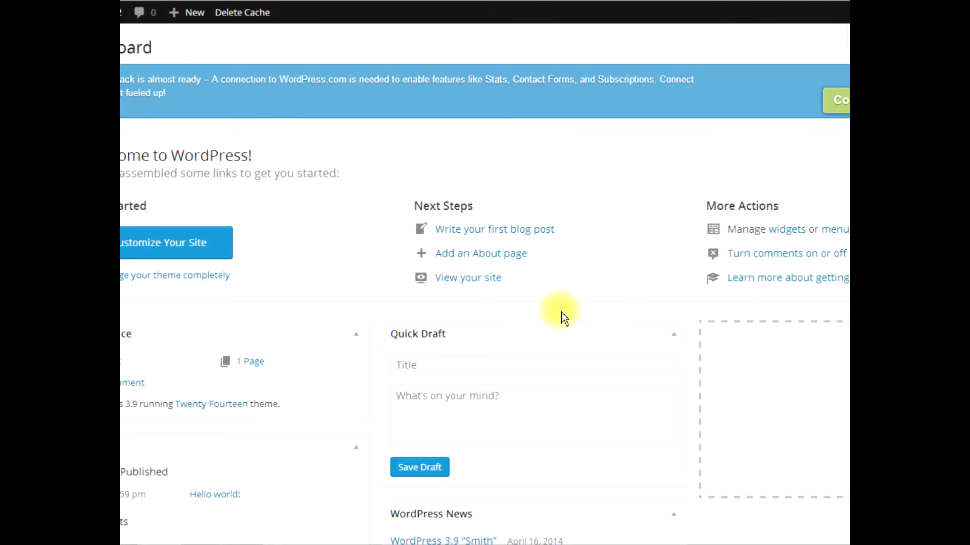
Switch to the Notepad checklist, move its window over the dashboard, enlarge it and go through its entries down to Install Servers
{"action": "left_click", "coordinate": [255, 544]}
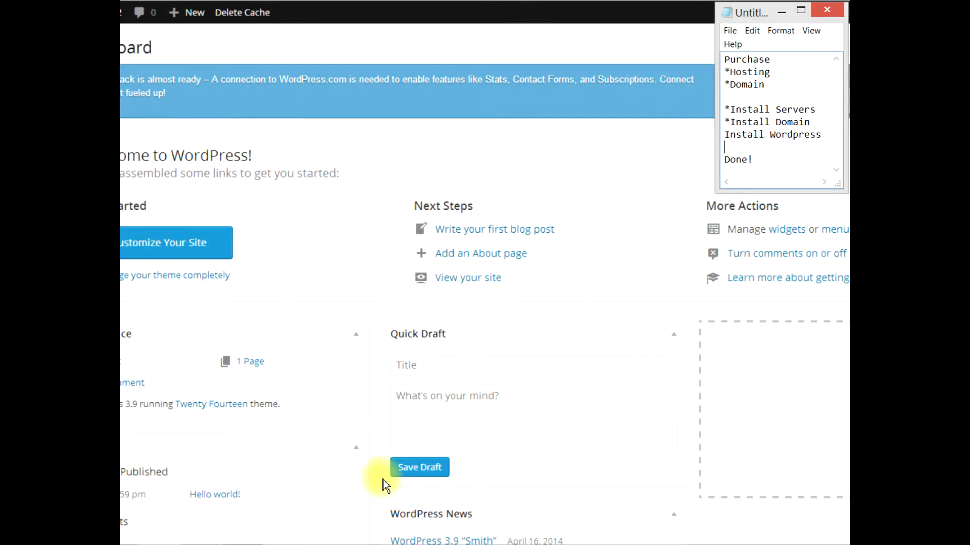
{"action": "left_click", "coordinate": [726, 19]}
{"action": "left_click_drag", "start_coordinate": [768, 17], "coordinate": [285, 83]}
{"action": "left_click_drag", "start_coordinate": [357, 255], "coordinate": [674, 377]}
{"action": "left_click", "coordinate": [301, 123]}
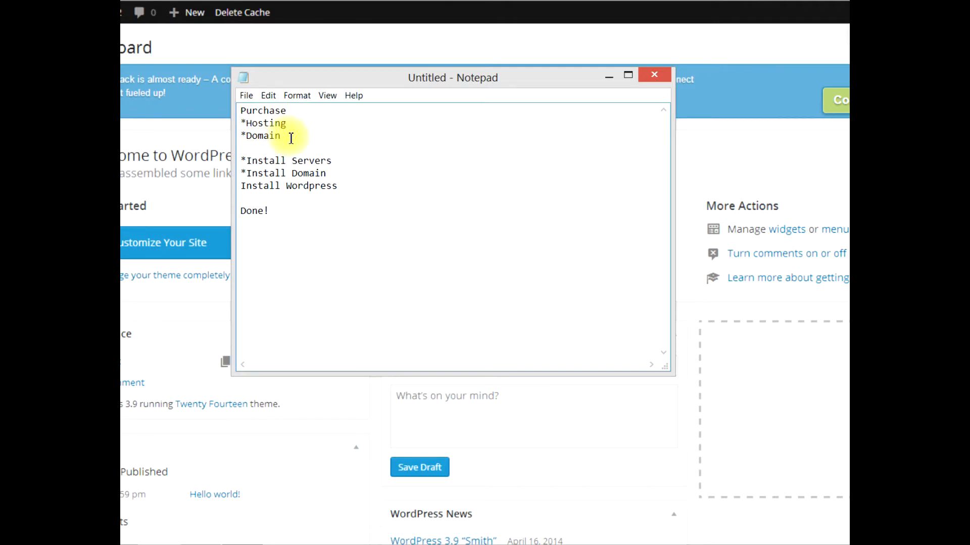
{"action": "left_click", "coordinate": [340, 161]}
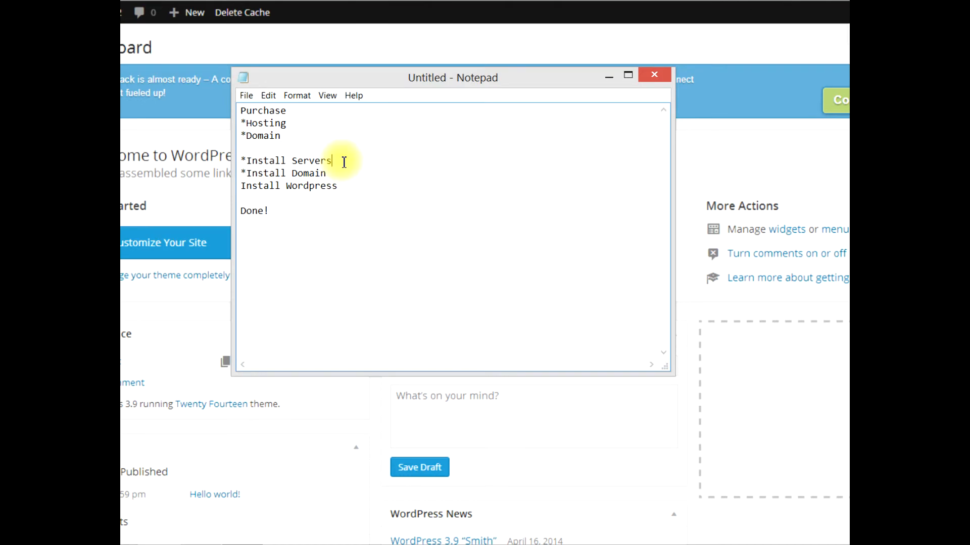
Append "cpanel" to the Install Domain line of the checklist
{"action": "left_click", "coordinate": [327, 176]}
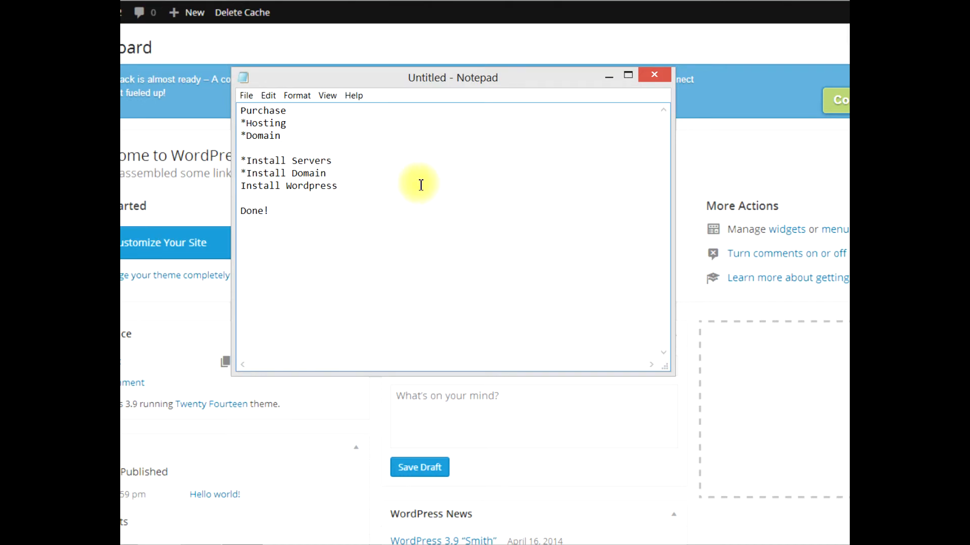
{"action": "type", "text": "cpanel"}
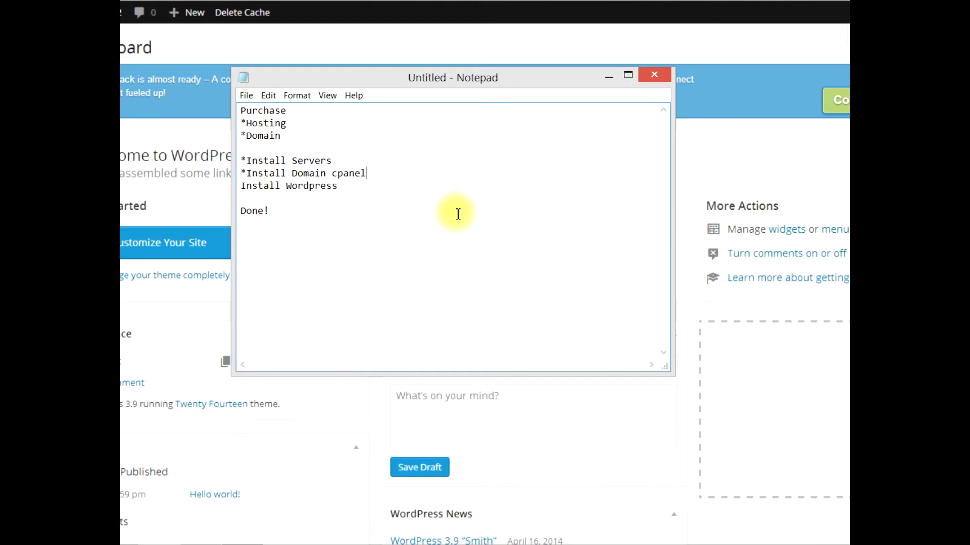
Review the whole checklist from Purchase to Done! and minimize Notepad to return to the WordPress dashboard
{"action": "left_click", "coordinate": [357, 188]}
{"action": "left_click_drag", "start_coordinate": [275, 220], "coordinate": [227, 105]}
{"action": "left_click", "coordinate": [360, 134]}
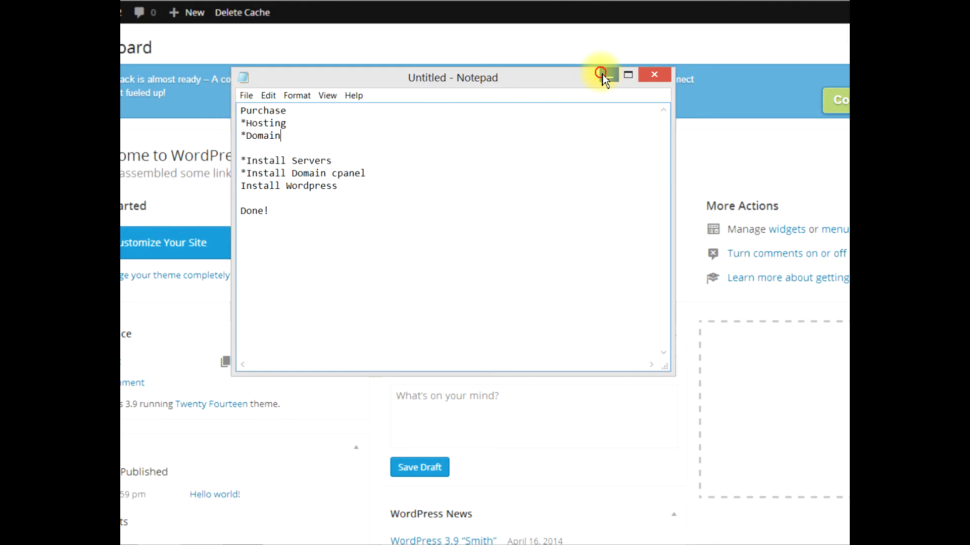
{"action": "left_click", "coordinate": [608, 75]}
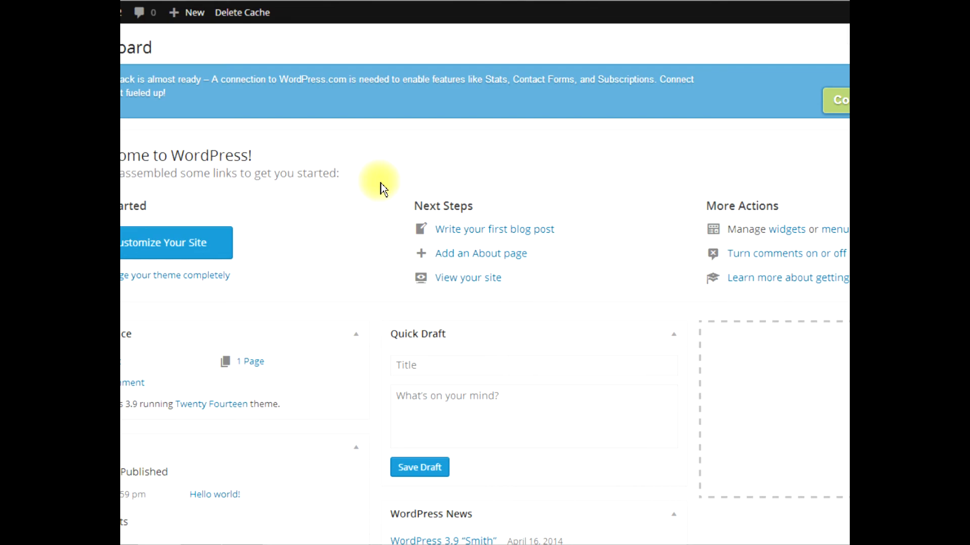